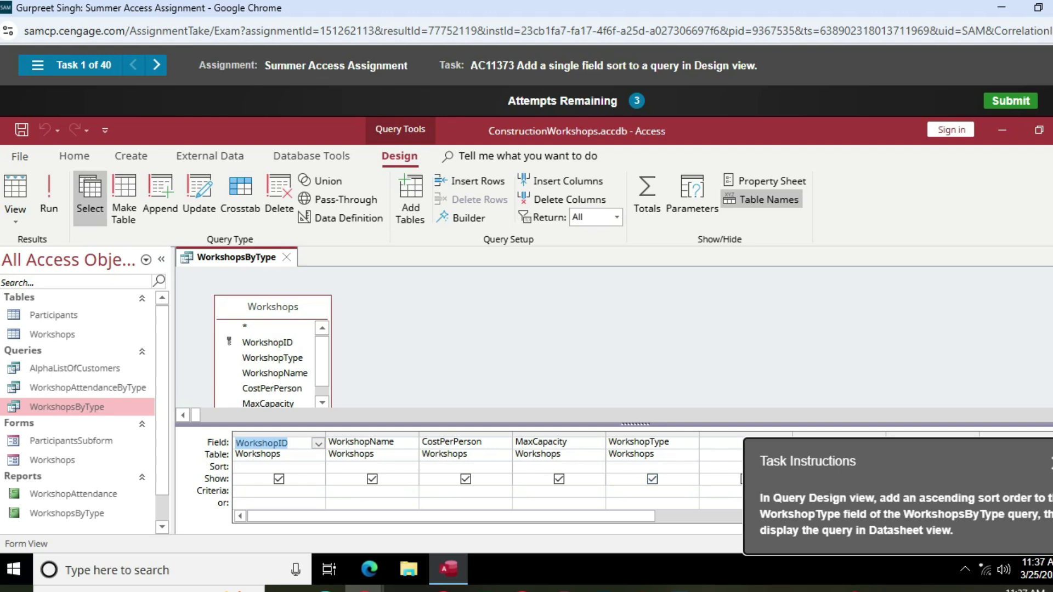
Step: Add an ascending sort to the WorkshopType field of the WorkshopsByType query and display the query in Datasheet view
{"action": "left_click", "coordinate": [647, 467]}
{"action": "left_click", "coordinate": [691, 468]}
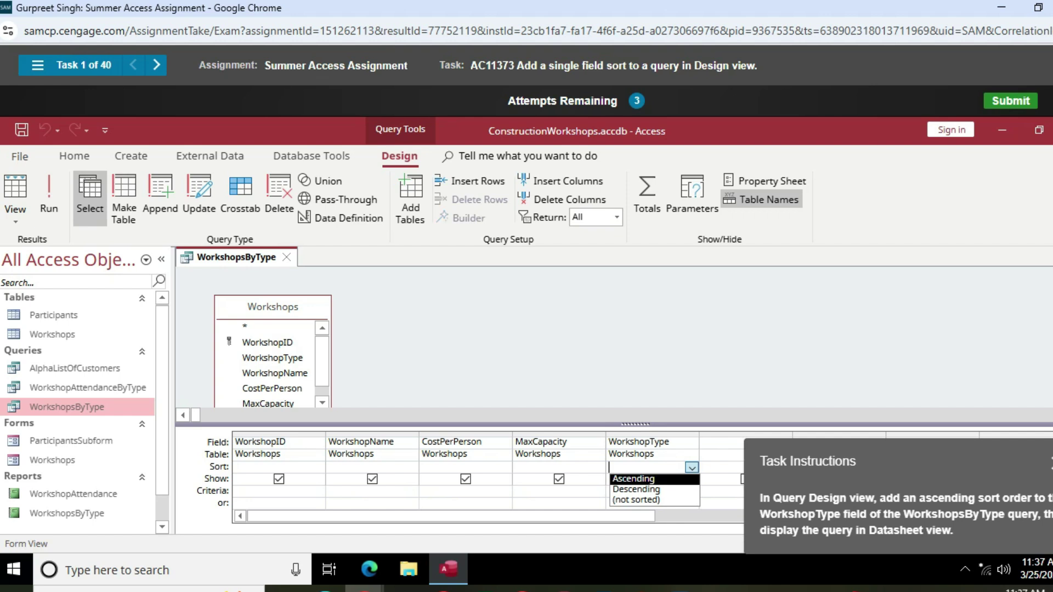
{"action": "left_click", "coordinate": [630, 480]}
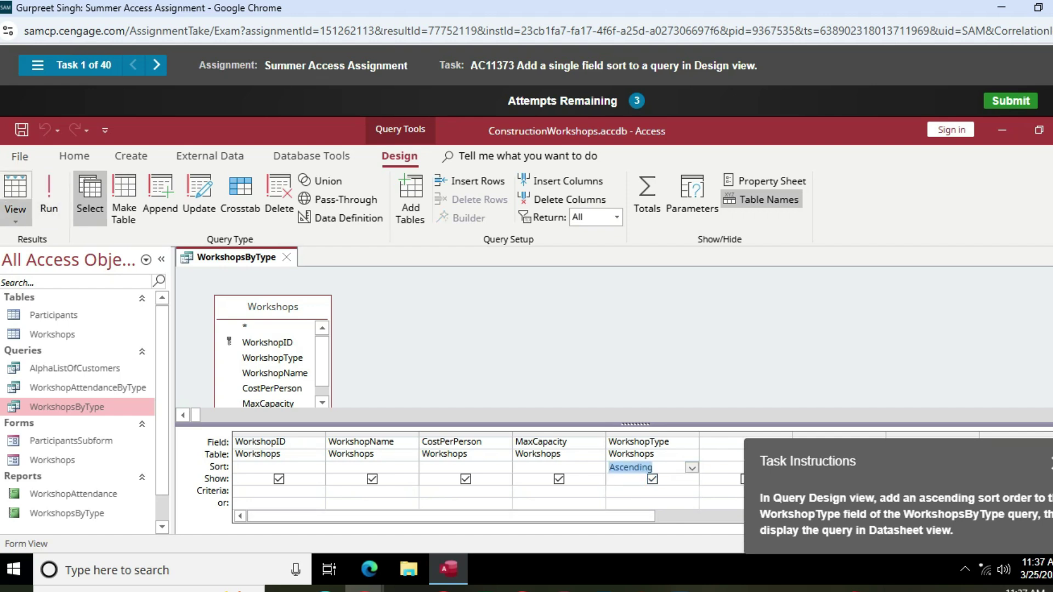
{"action": "left_click", "coordinate": [49, 199]}
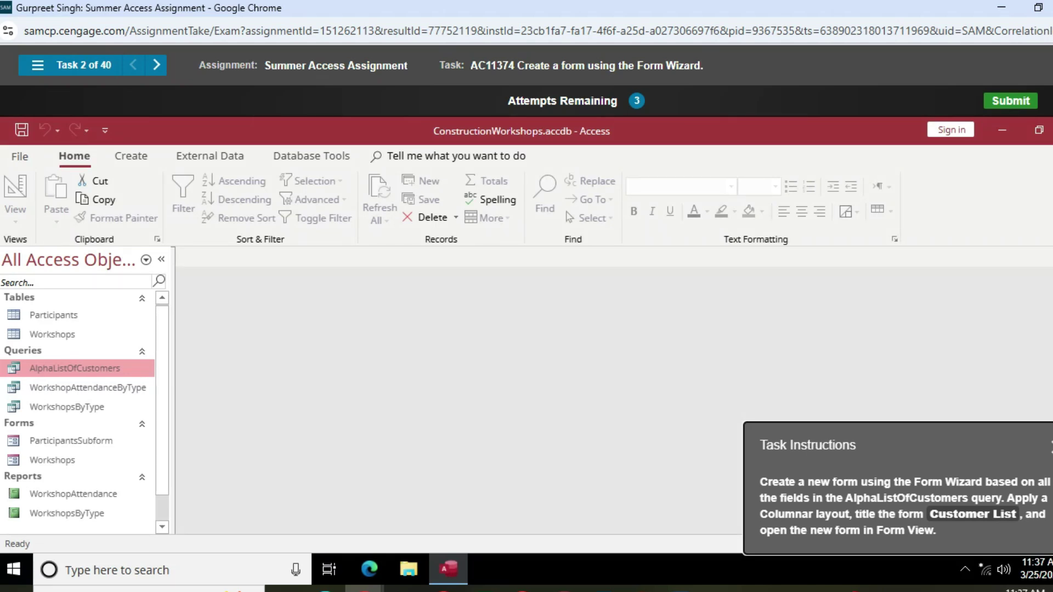
Step: Start a new form with the Form Wizard, using all fields of the AlphaListOfCustomers query and a Columnar layout
{"action": "left_click", "coordinate": [130, 156]}
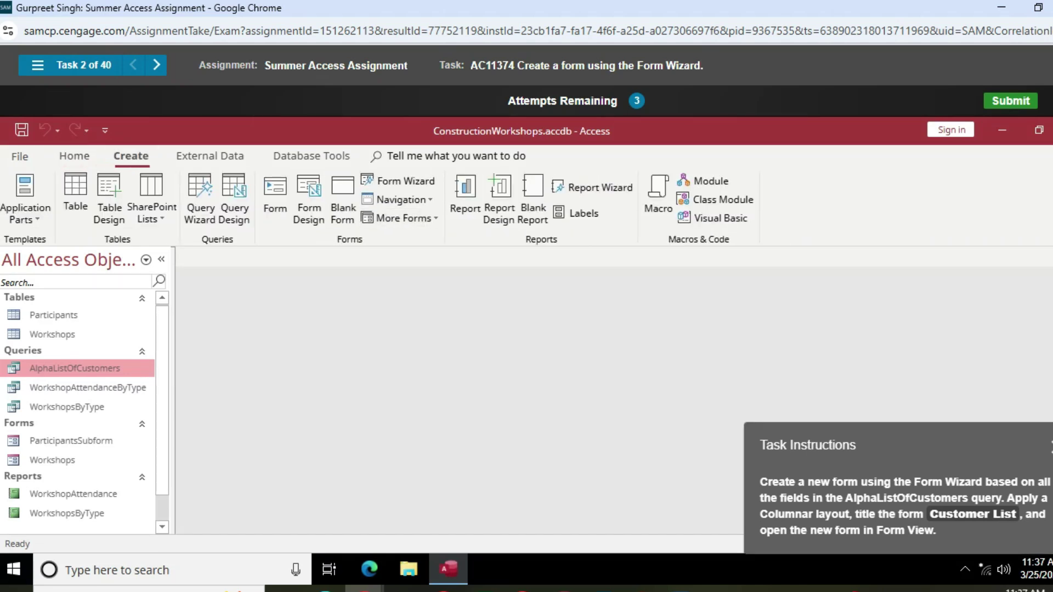
{"action": "left_click", "coordinate": [398, 181]}
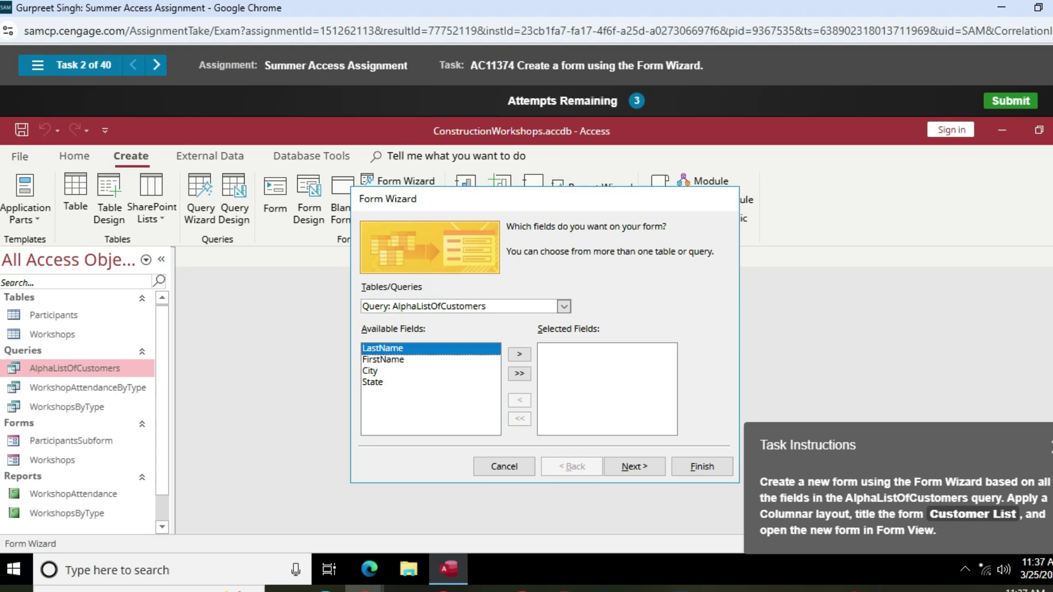
{"action": "left_click", "coordinate": [519, 373]}
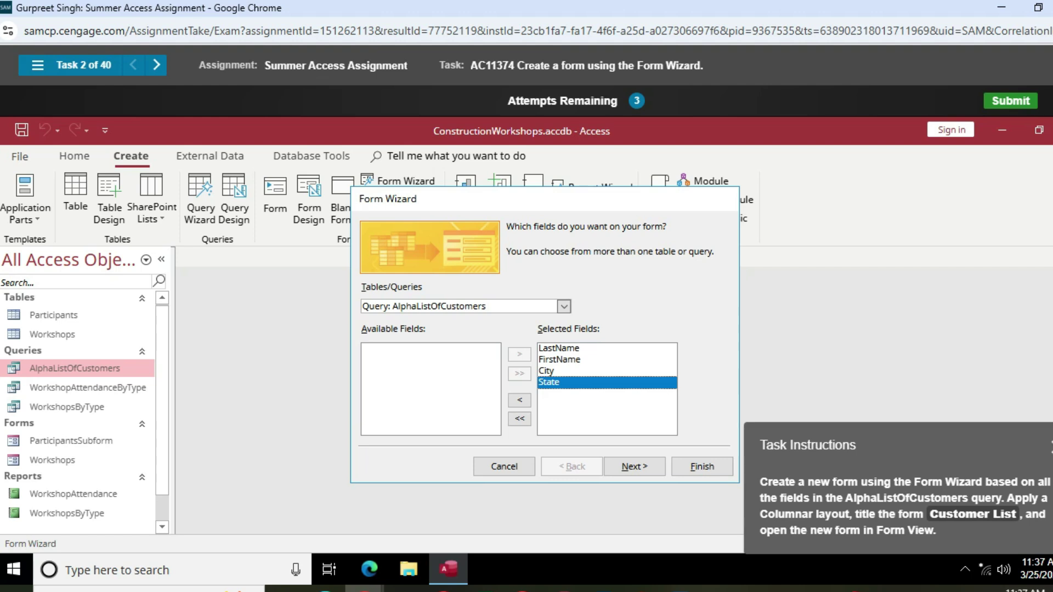
{"action": "left_click", "coordinate": [634, 466]}
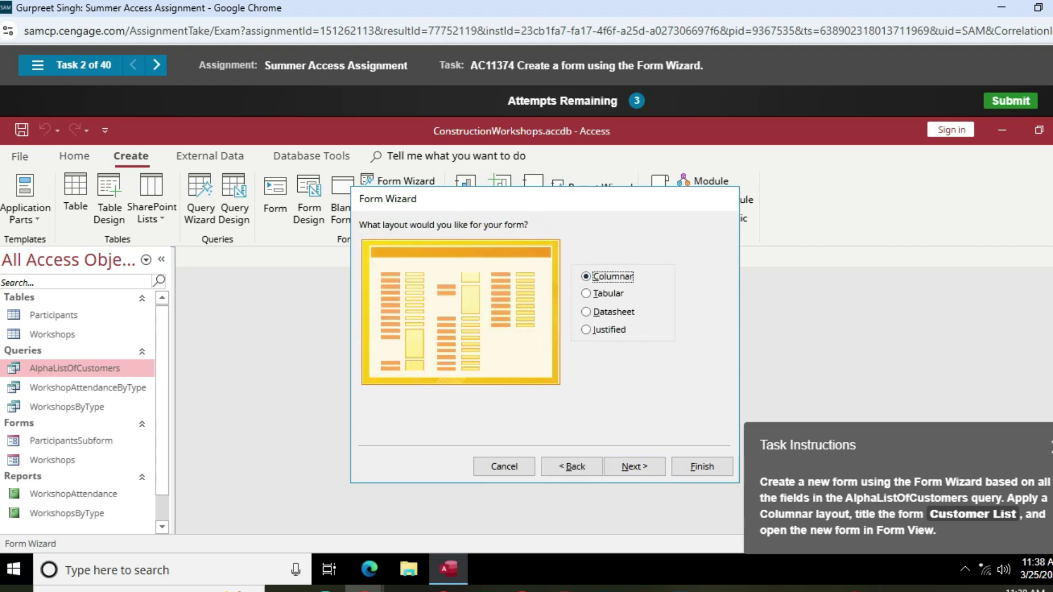
{"action": "left_click", "coordinate": [635, 466]}
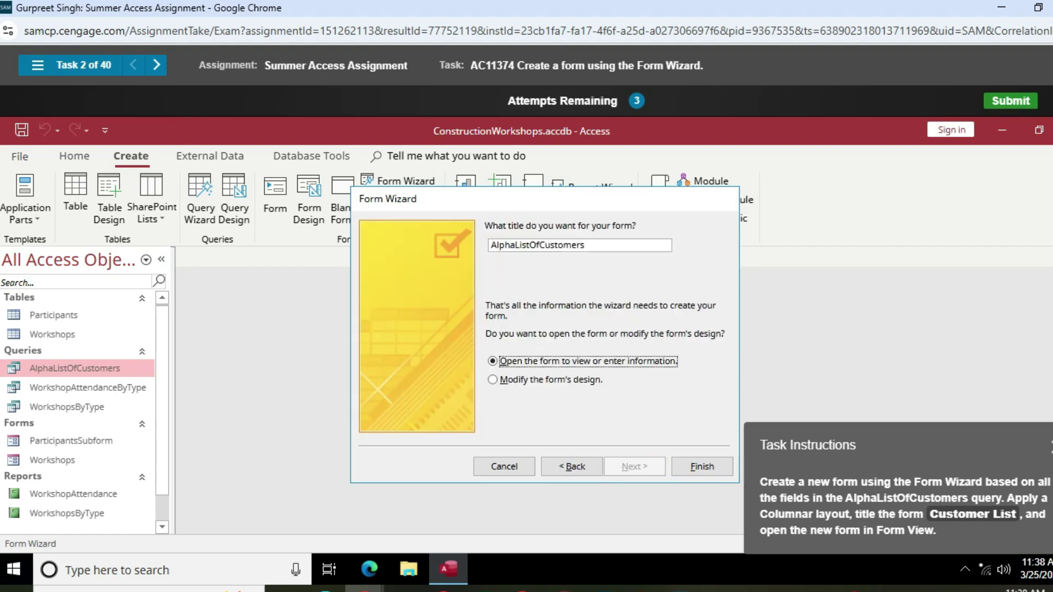
Step: Title the new form Customer List and finish the wizard so the form opens for viewing
{"action": "left_click_drag", "start_coordinate": [584, 245], "coordinate": [489, 245]}
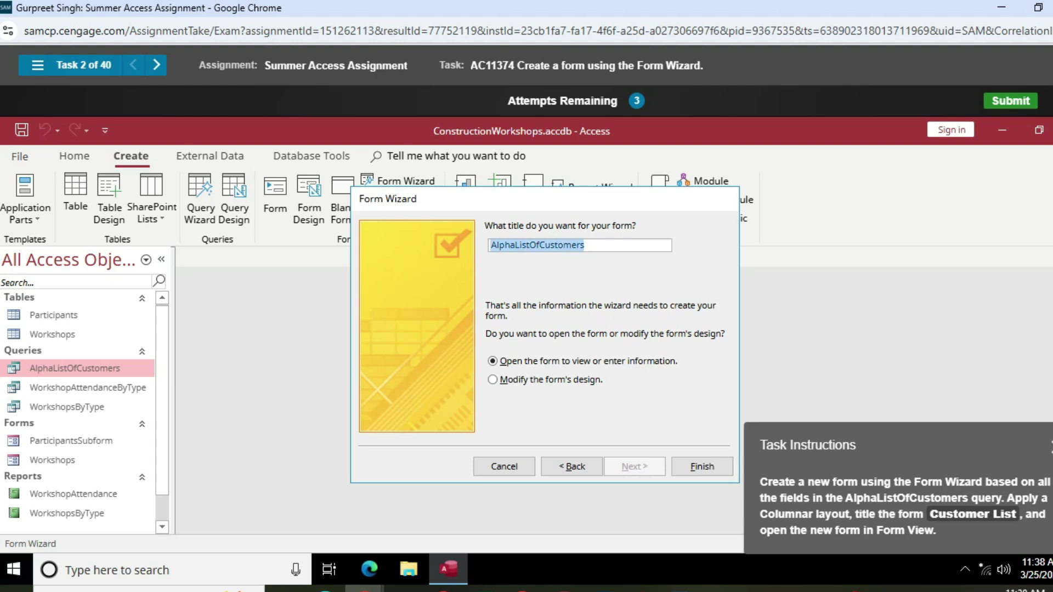
{"action": "type", "text": "Cu"}
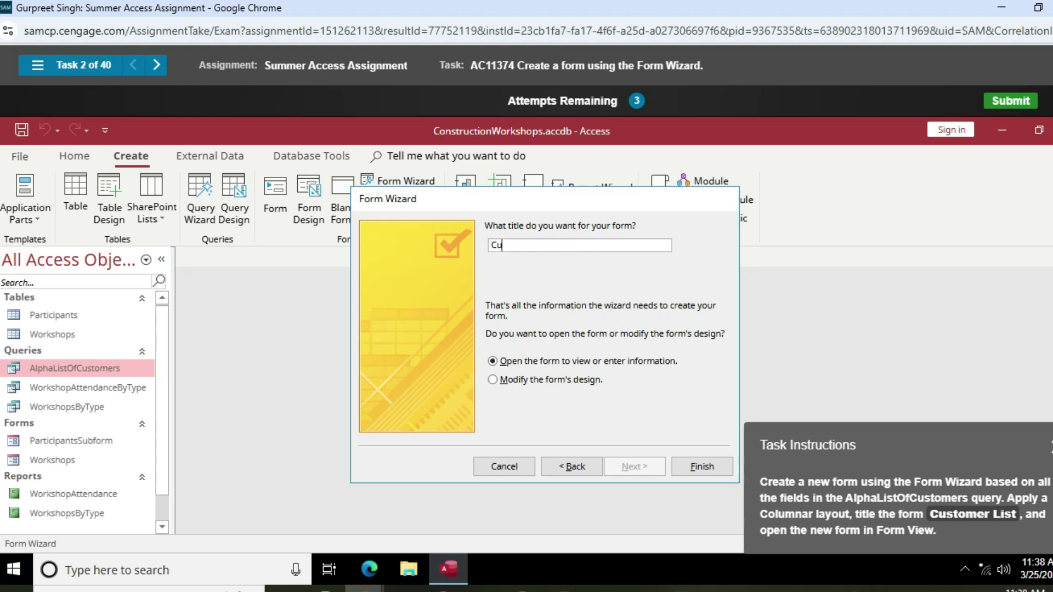
{"action": "type", "text": "stomer List"}
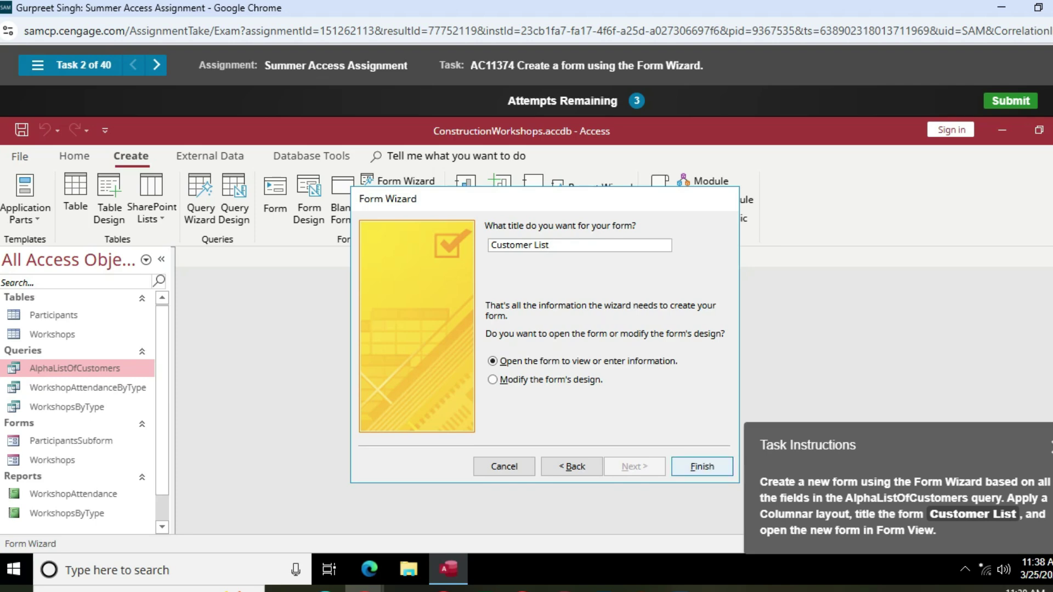
{"action": "key", "text": "Return"}
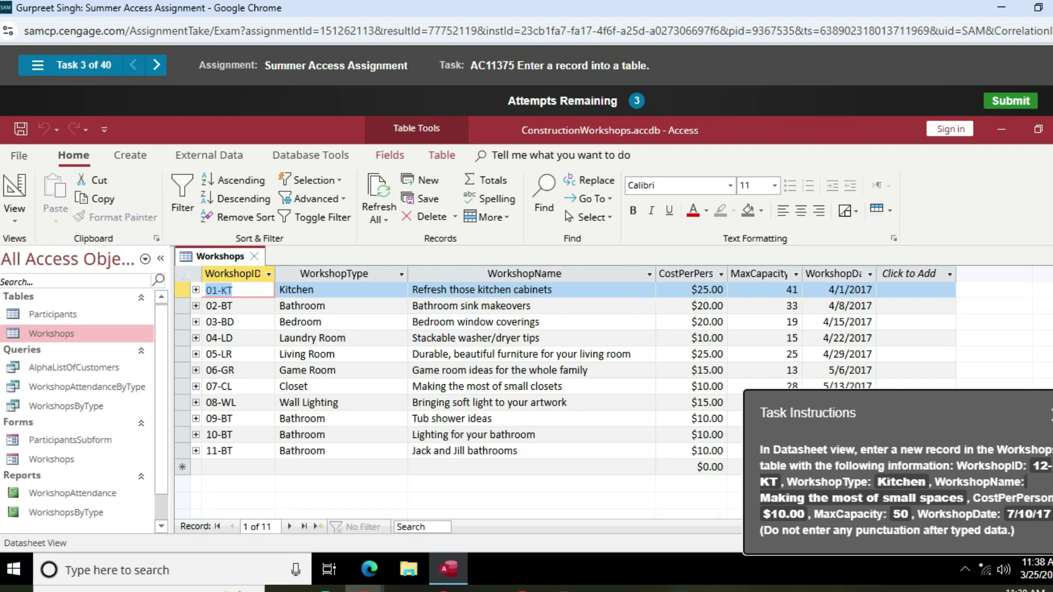
Step: Begin a new Workshops table record with WorkshopID 12-KT, WorkshopType Kitchen and WorkshopName Making the most of small spaces
{"action": "left_click", "coordinate": [237, 467]}
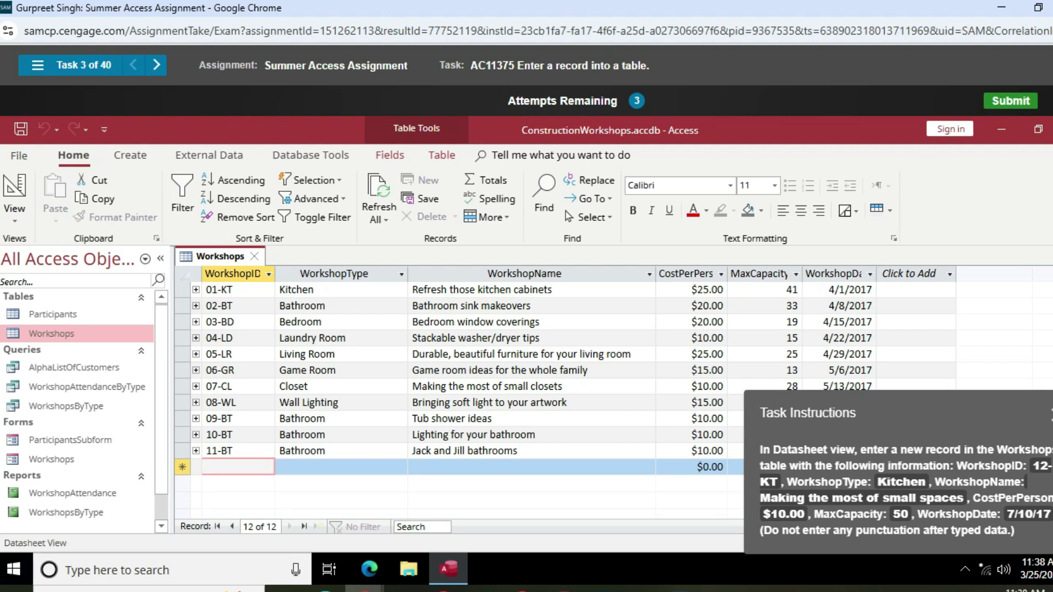
{"action": "type", "text": "12"}
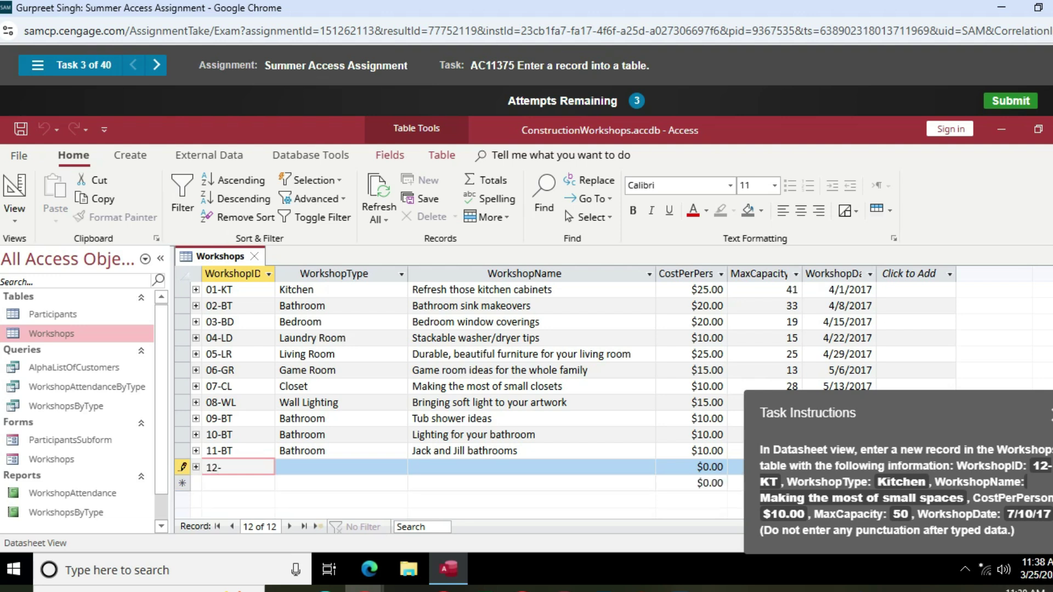
{"action": "type", "text": "-KT"}
{"action": "left_click", "coordinate": [280, 467]}
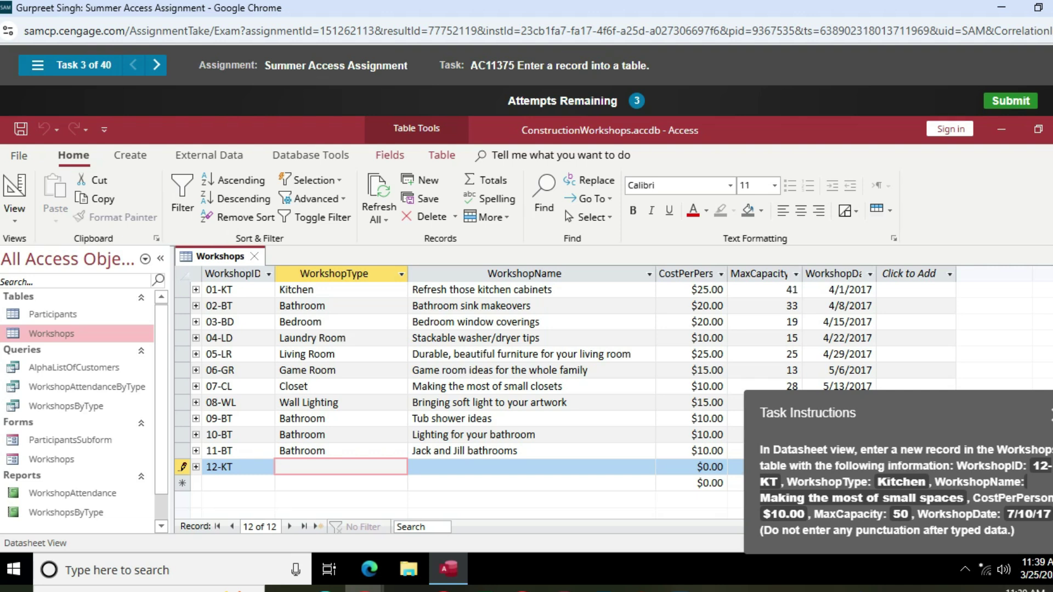
{"action": "type", "text": "Kitchen"}
{"action": "key", "text": "Tab"}
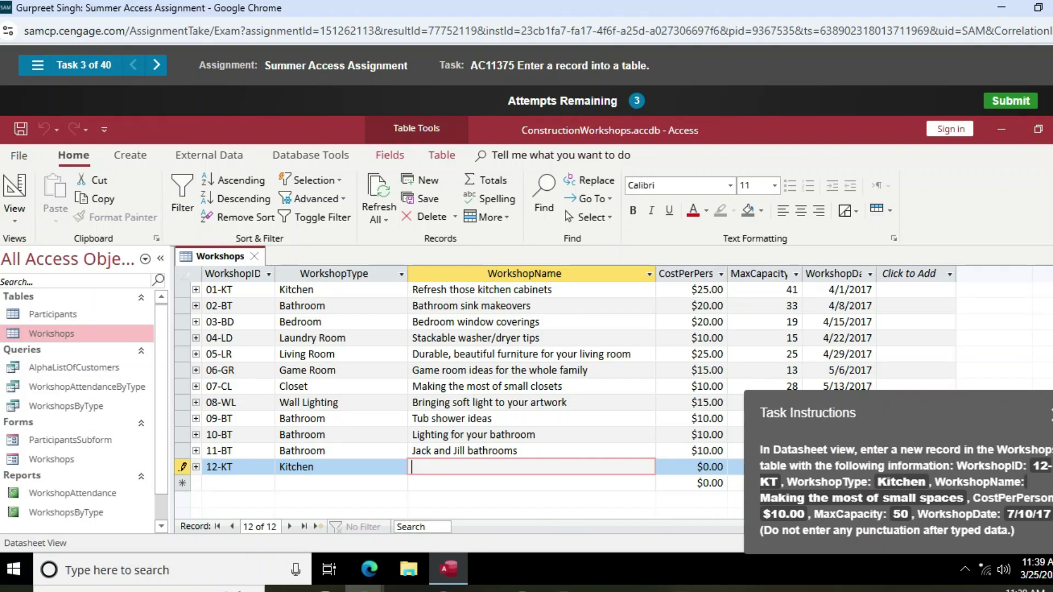
{"action": "type", "text": "Making the most of"}
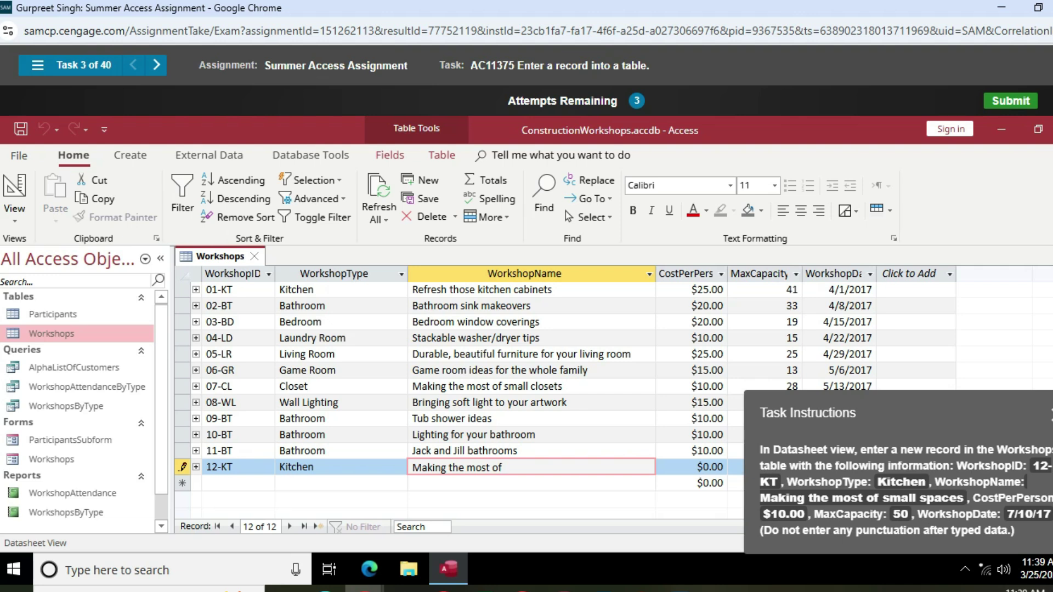
{"action": "type", "text": " small spaces"}
Step: Complete the 12-KT record with CostPerPerson $10.00, MaxCapacity 50 and WorkshopDate 7/10/17
{"action": "left_click", "coordinate": [708, 468]}
{"action": "left_click_drag", "start_coordinate": [888, 416], "coordinate": [875, 234]}
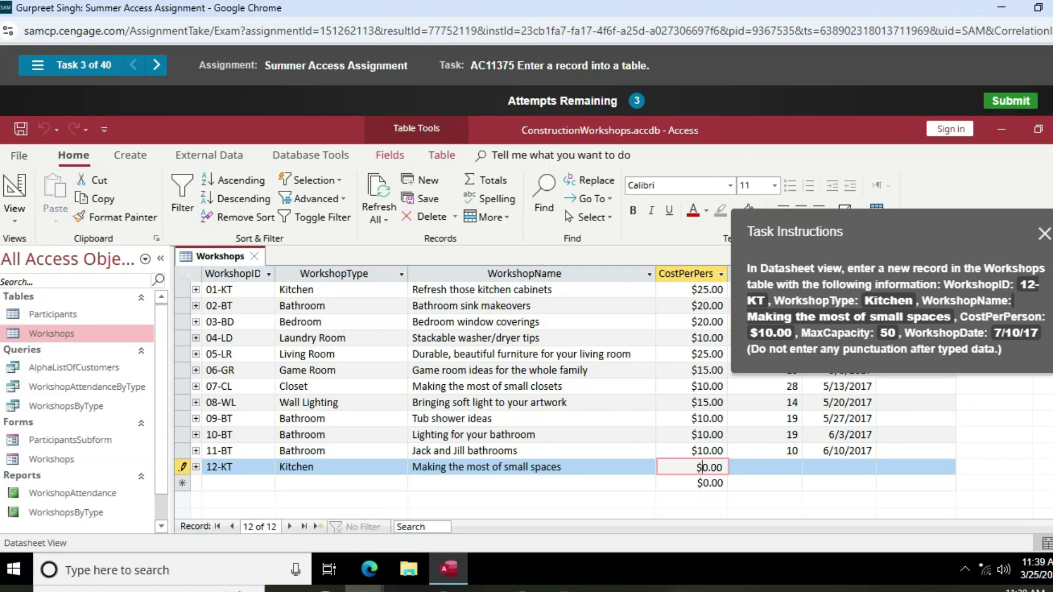
{"action": "type", "text": "1"}
{"action": "key", "text": "Tab"}
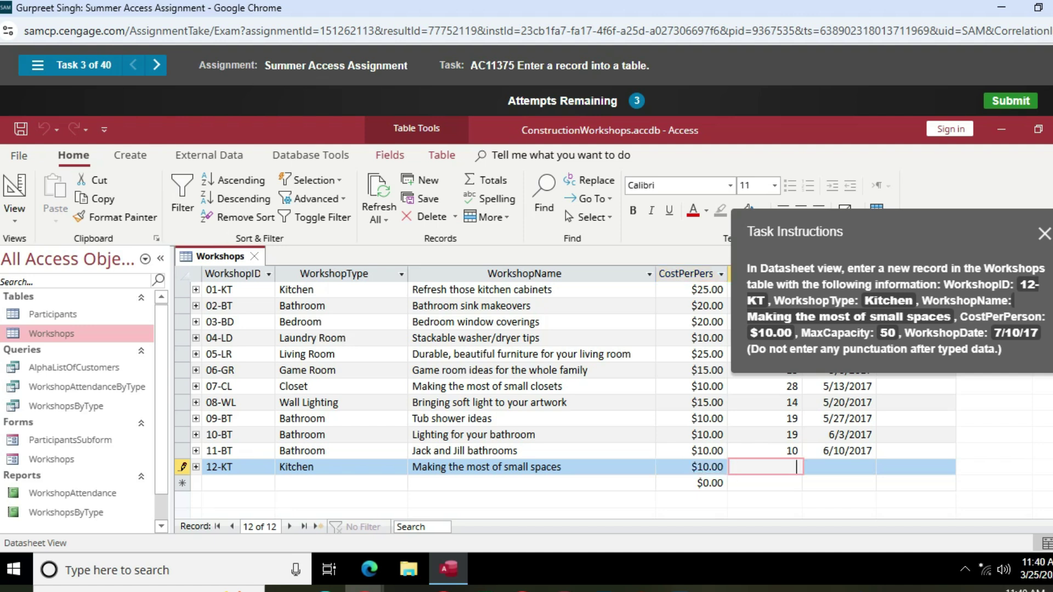
{"action": "type", "text": "50"}
{"action": "left_click", "coordinate": [838, 467]}
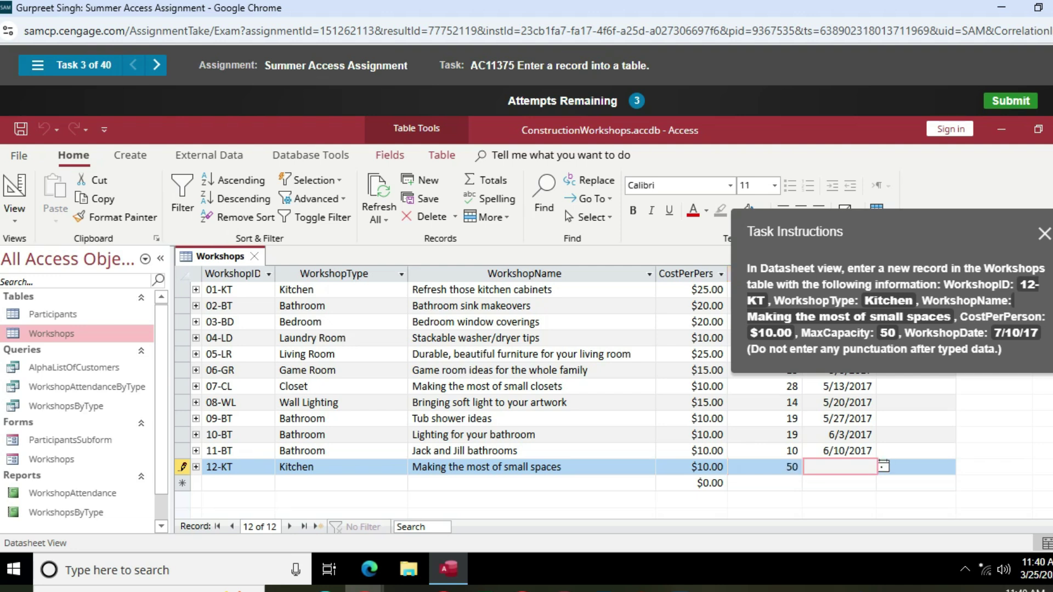
{"action": "type", "text": "7/1"}
{"action": "type", "text": "0/17"}
{"action": "key", "text": "Return"}
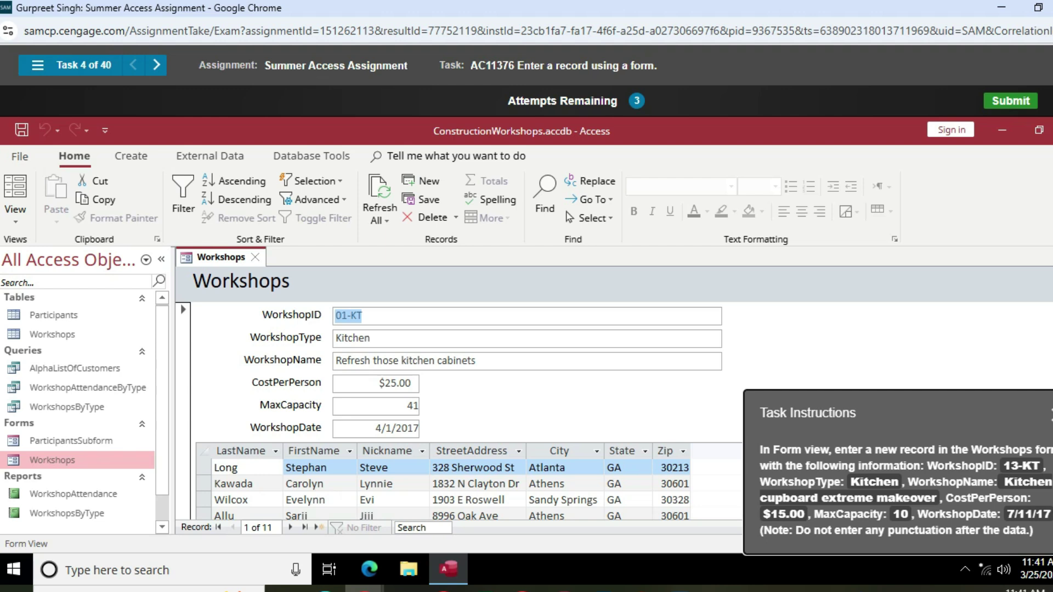
Step: Try to replace the first record's WorkshopID in the Workshops form with 13-KT, and restart the task
{"action": "left_click", "coordinate": [362, 315]}
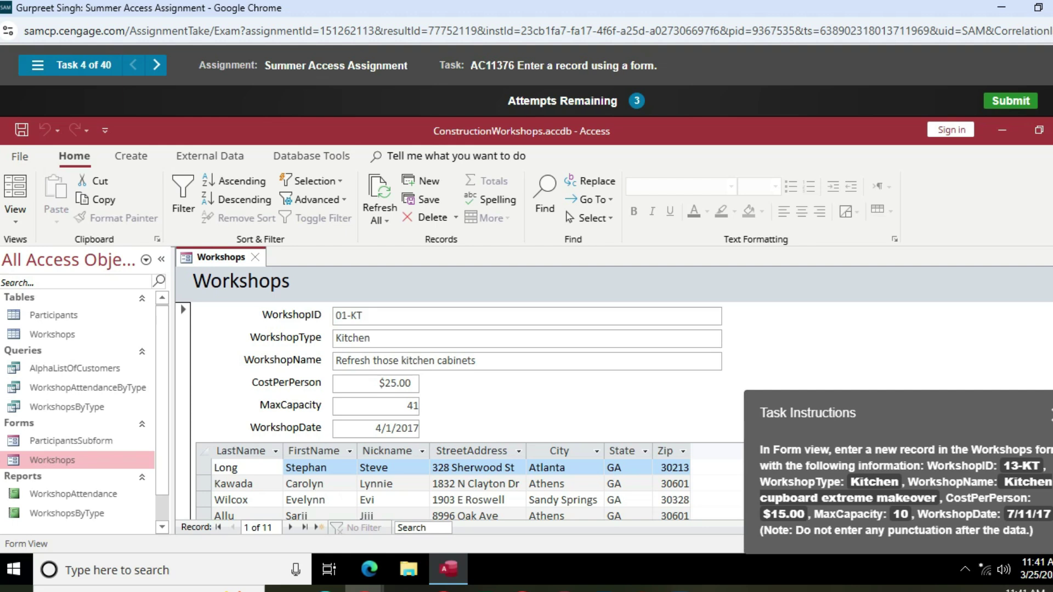
{"action": "key", "text": "BackSpace"}
{"action": "key", "text": "BackSpace"}
{"action": "key", "text": "BackSpace"}
{"action": "key", "text": "BackSpace"}
{"action": "key", "text": "BackSpace"}
{"action": "type", "text": "13-Kt"}
{"action": "key", "text": "BackSpace"}
{"action": "type", "text": "T"}
{"action": "left_click", "coordinate": [372, 338]}
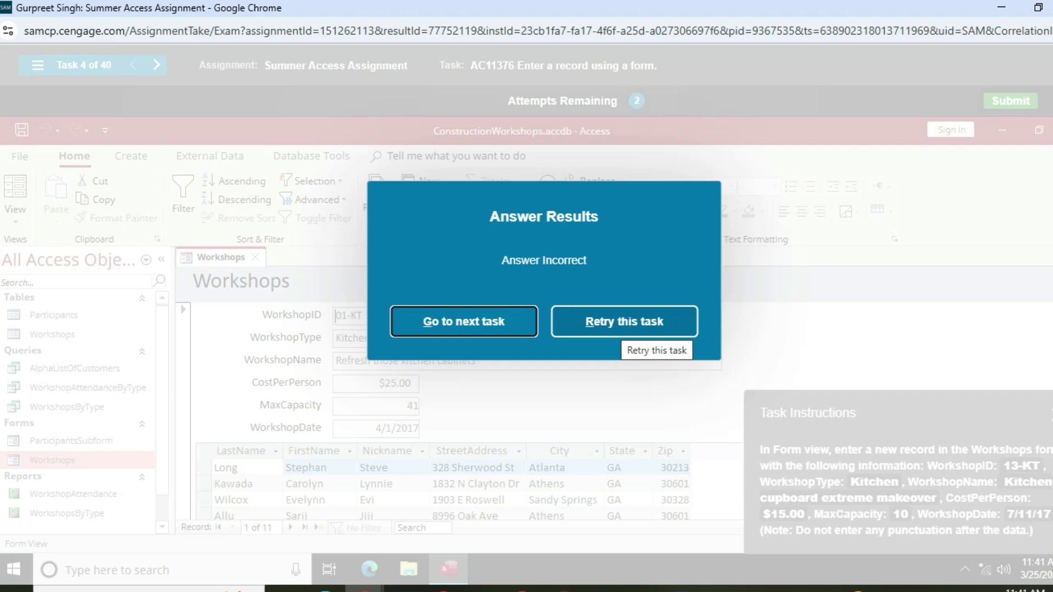
{"action": "left_click", "coordinate": [624, 328]}
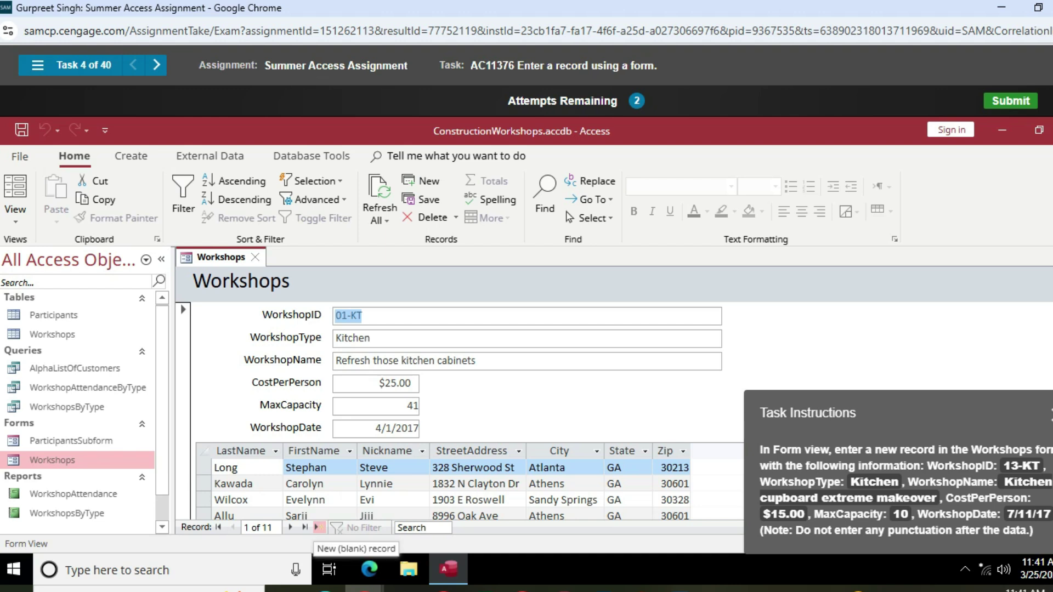
Step: Add a blank record in the Workshops form with WorkshopID 13-KT, WorkshopType Kitchen and WorkshopName Kitchen cupboard extreme makeover
{"action": "left_click", "coordinate": [316, 527]}
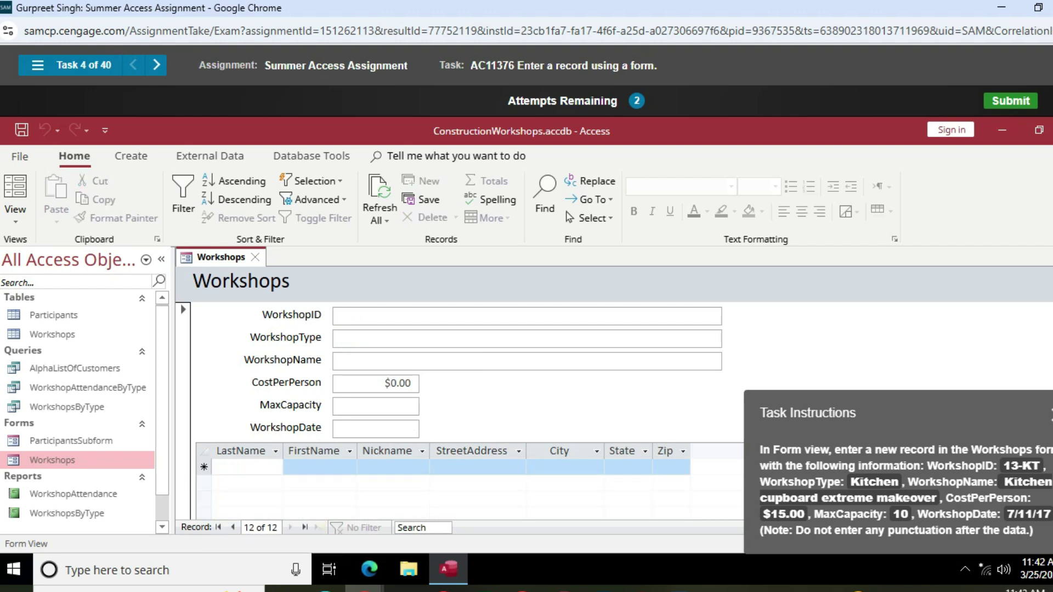
{"action": "type", "text": "13-KT"}
{"action": "left_click", "coordinate": [350, 339]}
{"action": "type", "text": "Kitchen"}
{"action": "key", "text": "Tab"}
{"action": "type", "text": "Kitchen"}
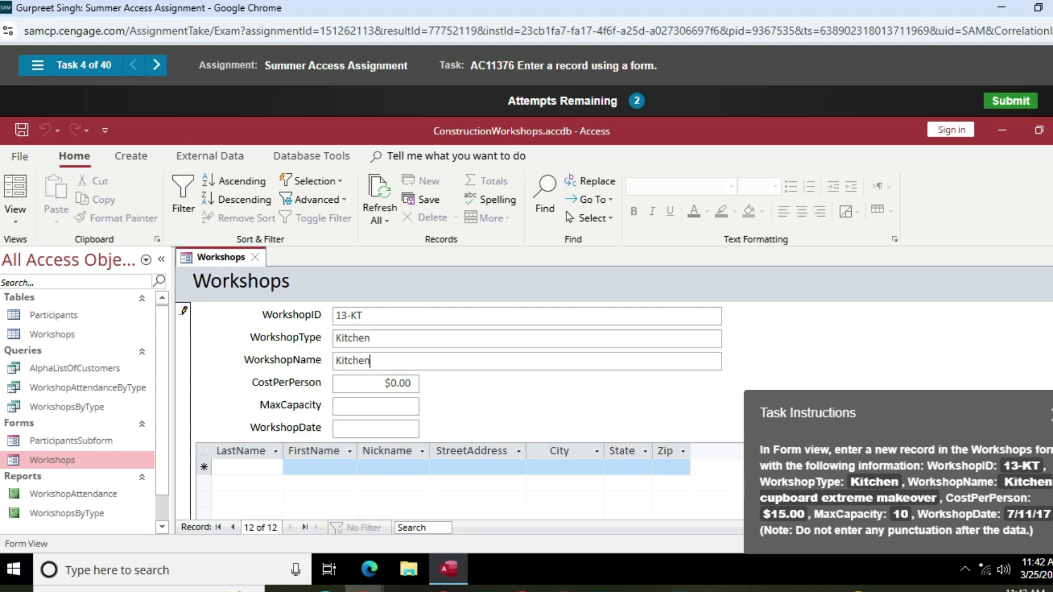
{"action": "type", "text": "cupboard extreme"}
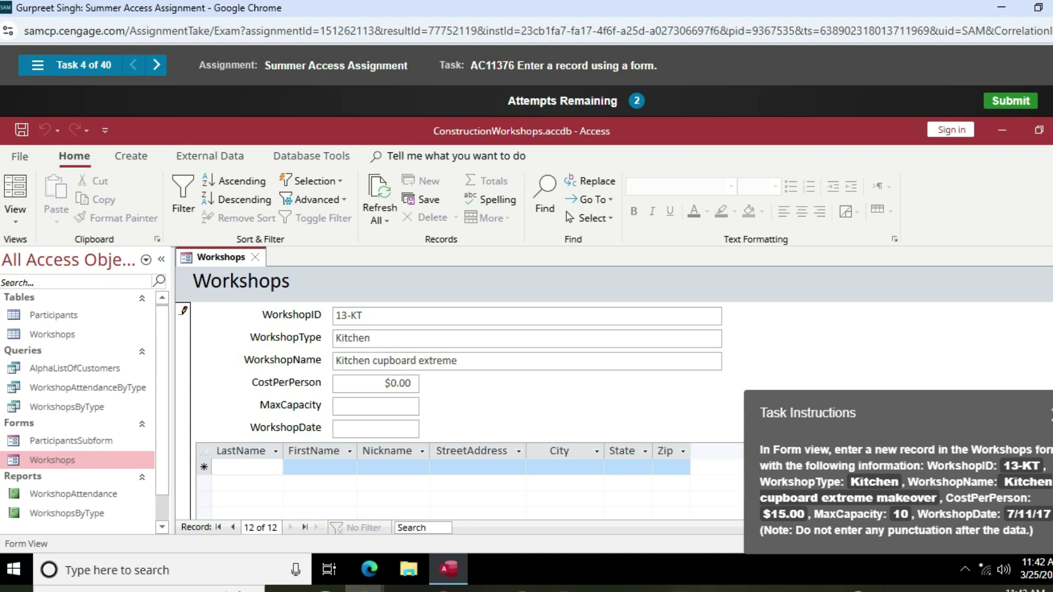
{"action": "type", "text": " makeover"}
Step: Complete the 13-KT record with CostPerPerson $15.00, MaxCapacity 10 and WorkshopDate 7/11/17
{"action": "key", "text": "BackSpace"}
{"action": "type", "text": "15"}
{"action": "type", "text": "10"}
{"action": "key", "text": "Tab"}
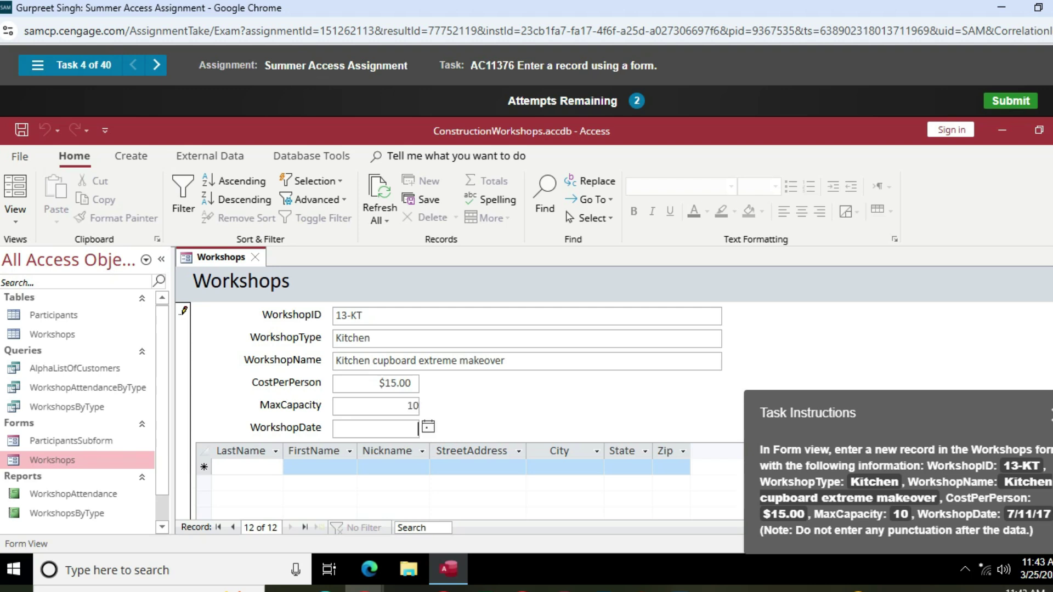
{"action": "type", "text": "7/11/17"}
{"action": "scroll", "coordinate": [459, 411], "scroll_direction": "down", "scroll_amount": 2}
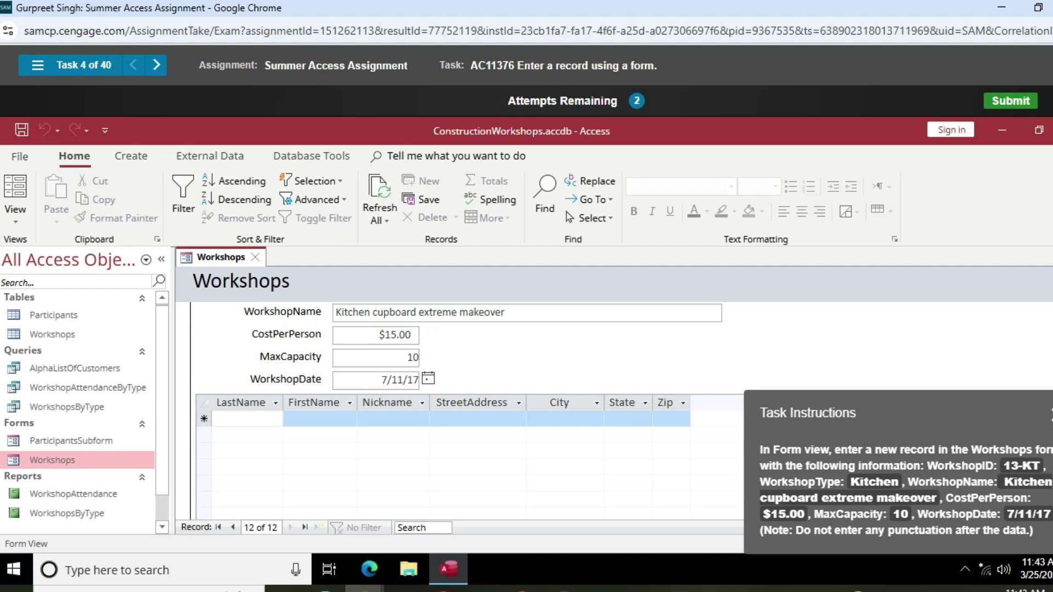
{"action": "scroll", "coordinate": [469, 378], "scroll_direction": "up", "scroll_amount": 2}
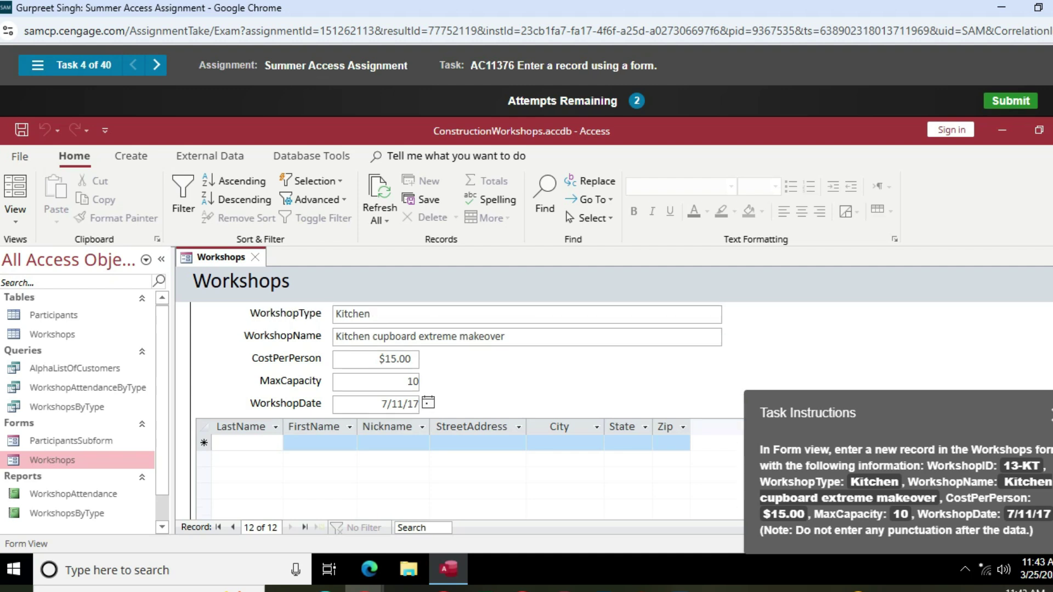
{"action": "scroll", "coordinate": [459, 388], "scroll_direction": "down", "scroll_amount": 1}
{"action": "left_click", "coordinate": [407, 382]}
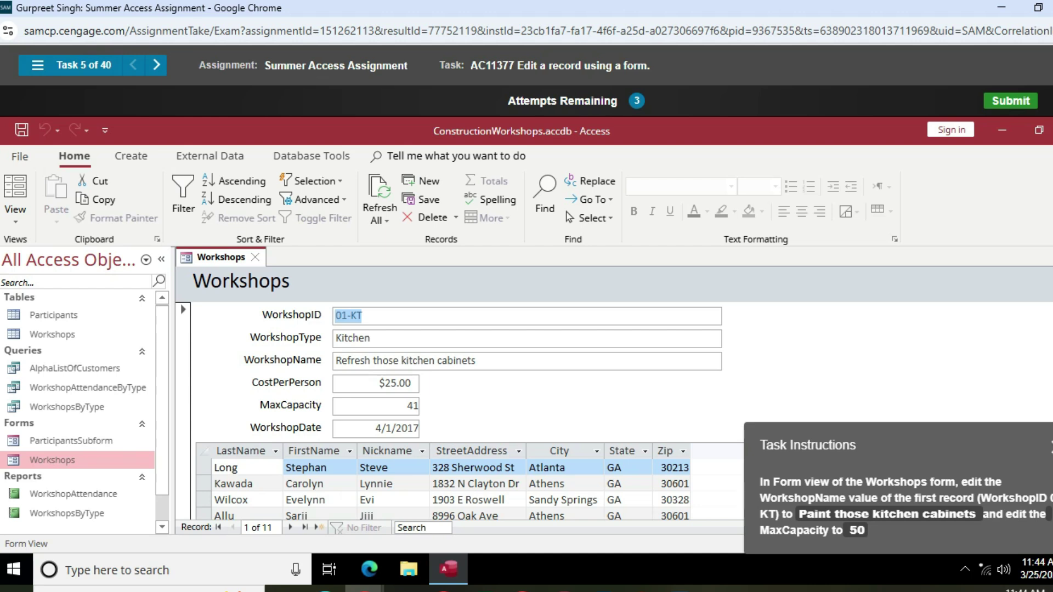
Step: Change the WorkshopName of the first record, 01-KT, to Paint those kitchen cabinets
{"action": "left_click_drag", "start_coordinate": [336, 360], "coordinate": [475, 360]}
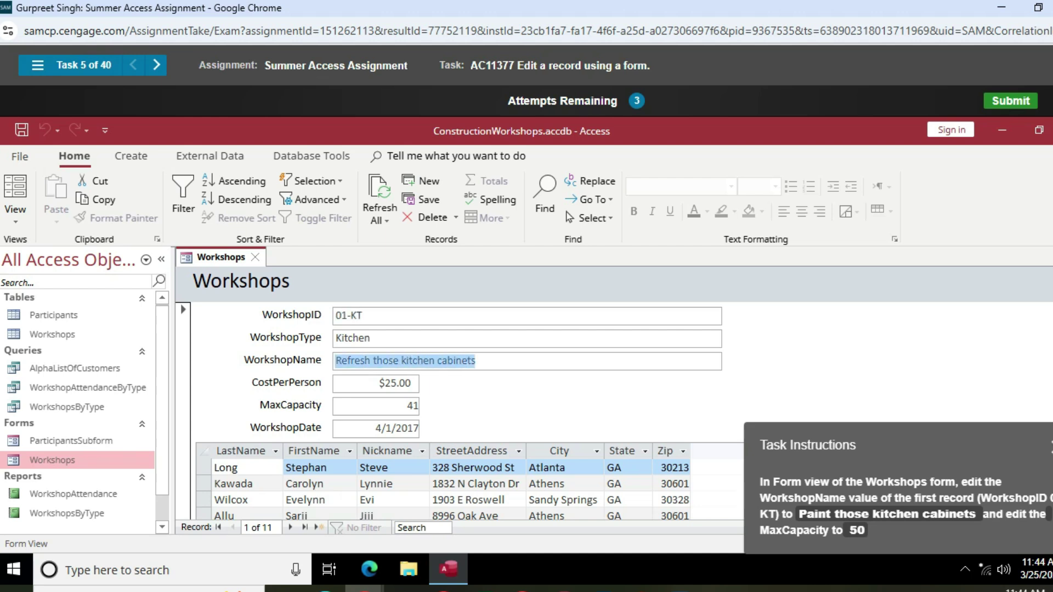
{"action": "type", "text": "P"}
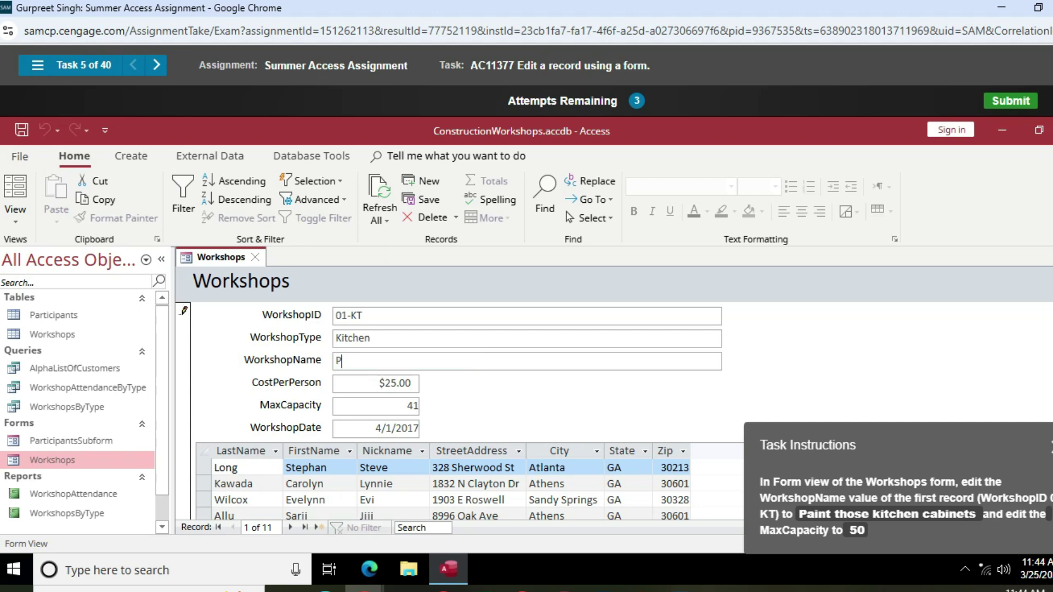
{"action": "type", "text": "aint those kitchen cabi"}
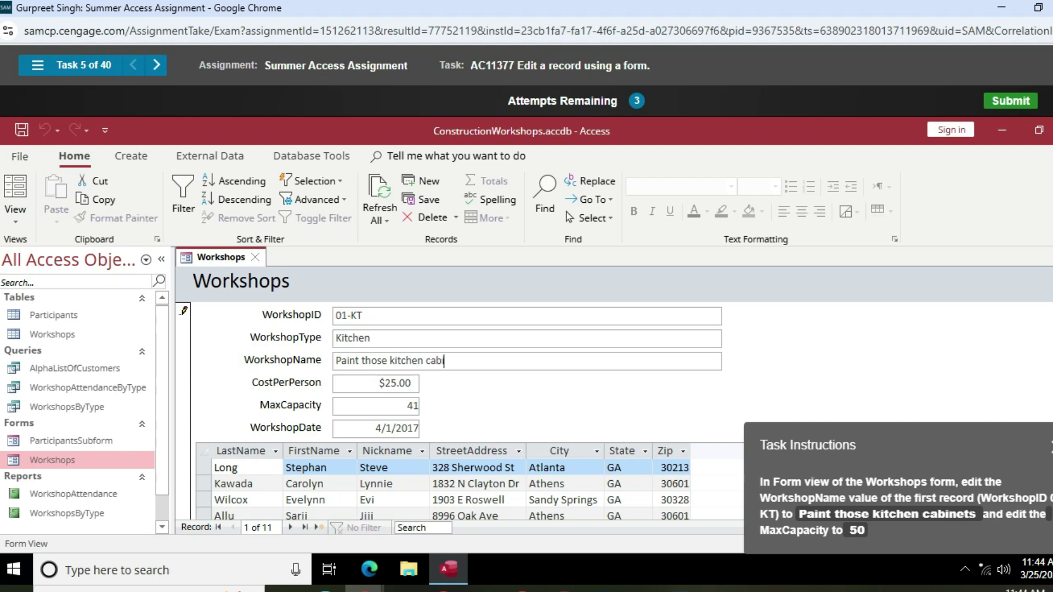
{"action": "type", "text": "nets"}
Step: Set the MaxCapacity of the 01-KT record to 50 in the Workshops form
{"action": "left_click", "coordinate": [407, 405]}
{"action": "double_click", "coordinate": [407, 406]}
{"action": "type", "text": "50"}
{"action": "left_click", "coordinate": [395, 427]}
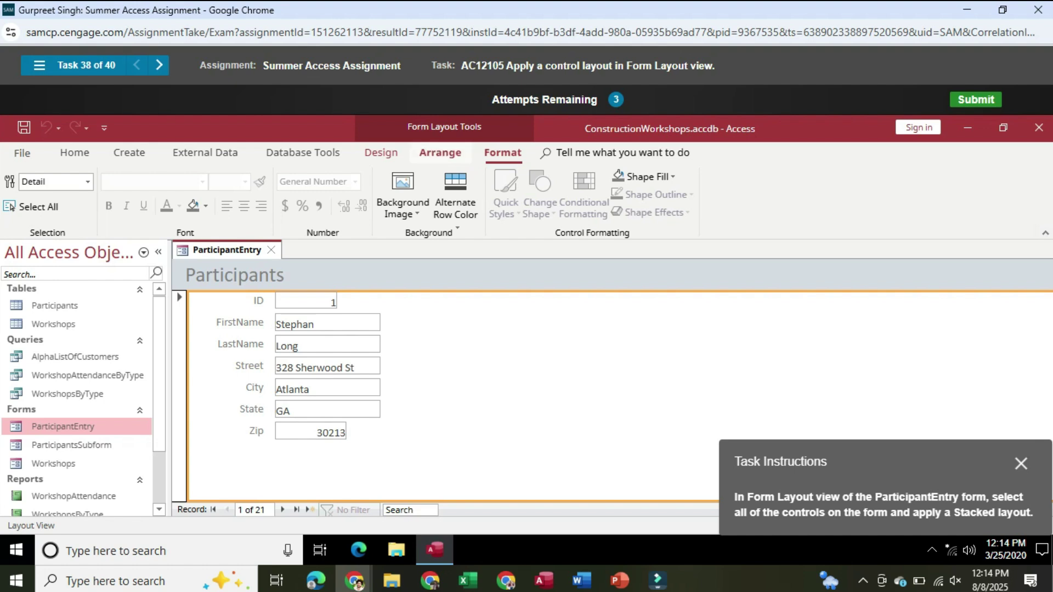
{"action": "left_click", "coordinate": [440, 153]}
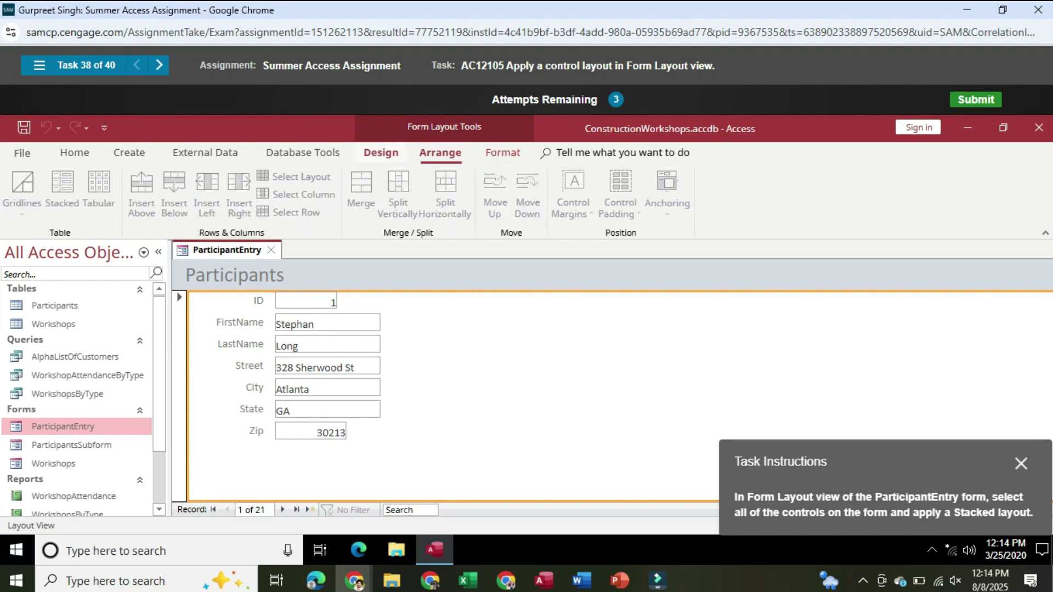
{"action": "left_click", "coordinate": [381, 152]}
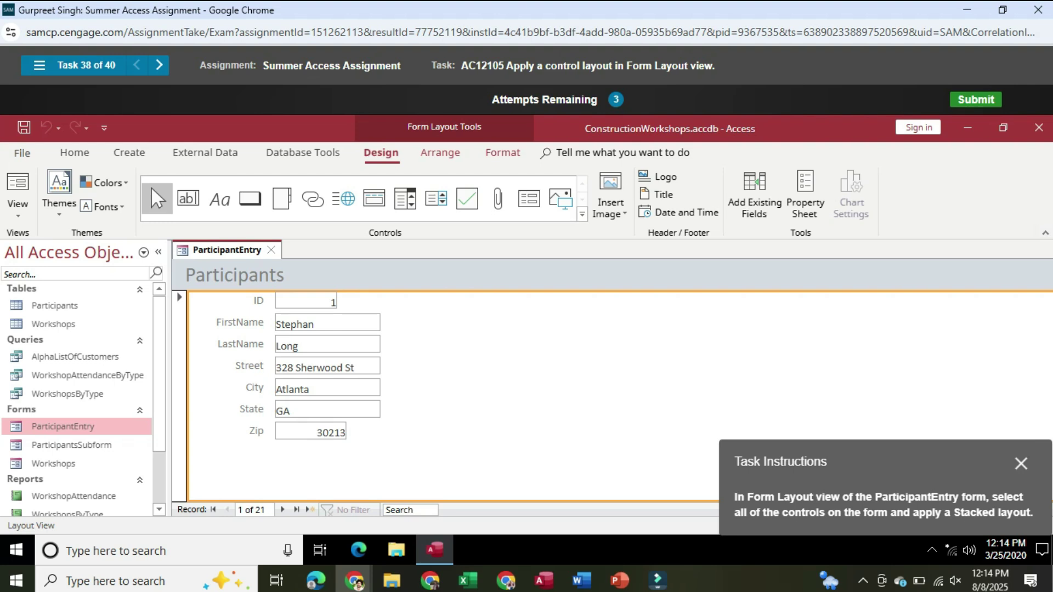
{"action": "left_click", "coordinate": [17, 205]}
{"action": "key", "text": "Escape"}
{"action": "left_click", "coordinate": [18, 208]}
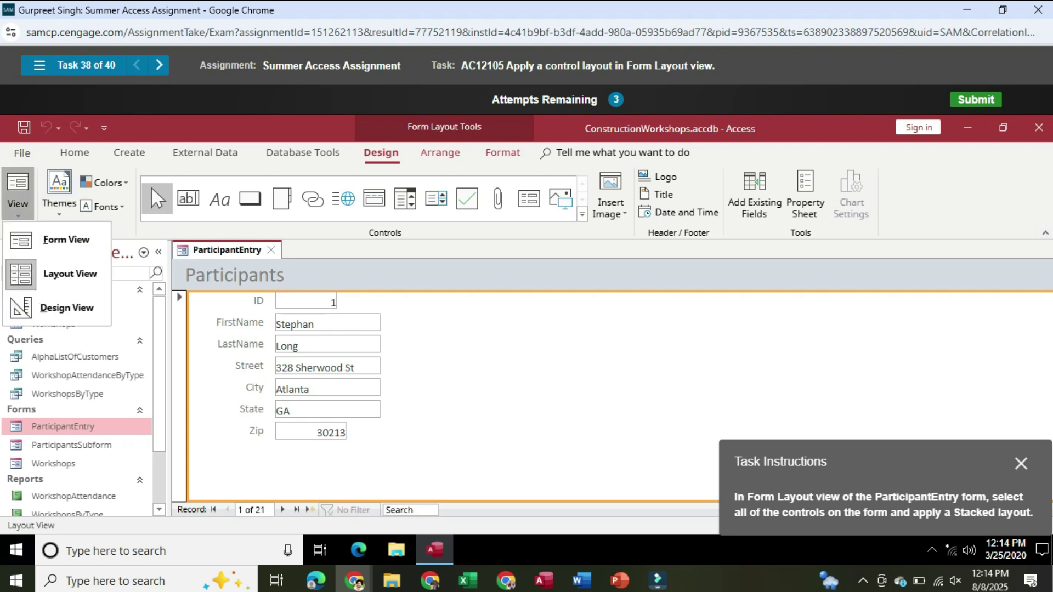
{"action": "left_click", "coordinate": [105, 183]}
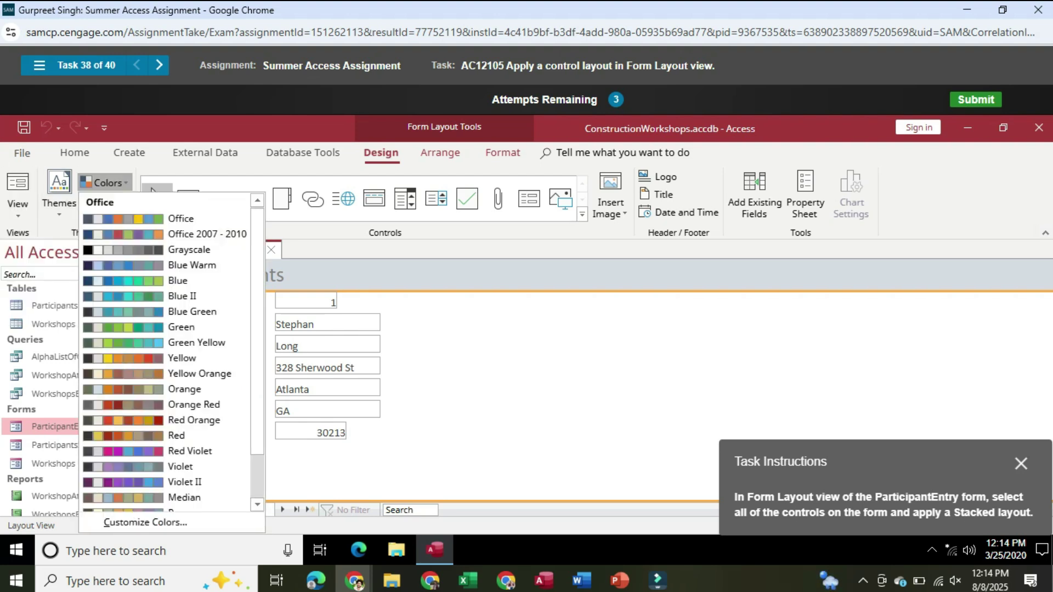
{"action": "left_click", "coordinate": [302, 152]}
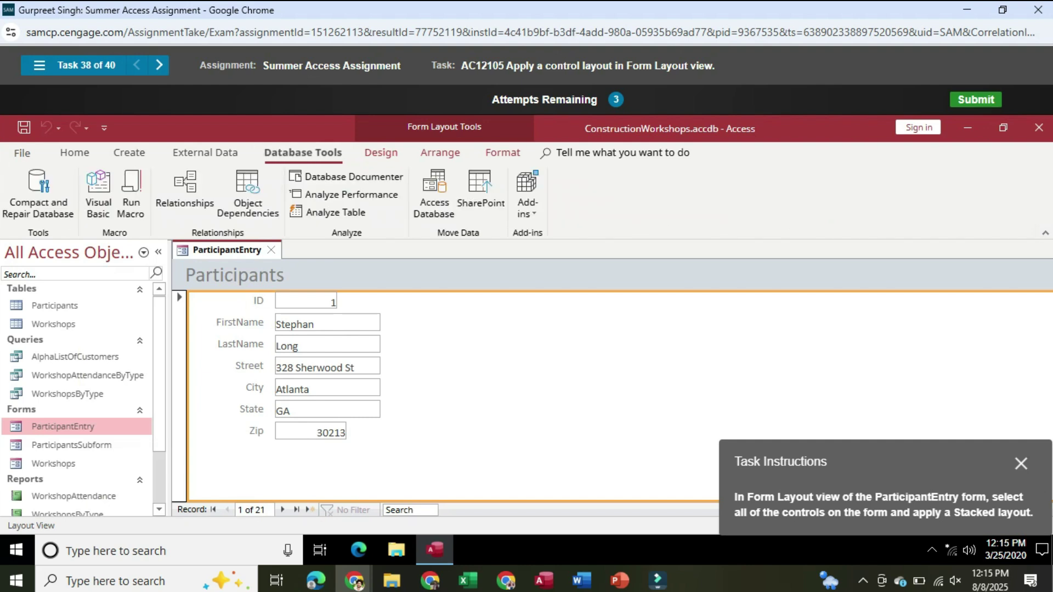
{"action": "left_click", "coordinate": [204, 153]}
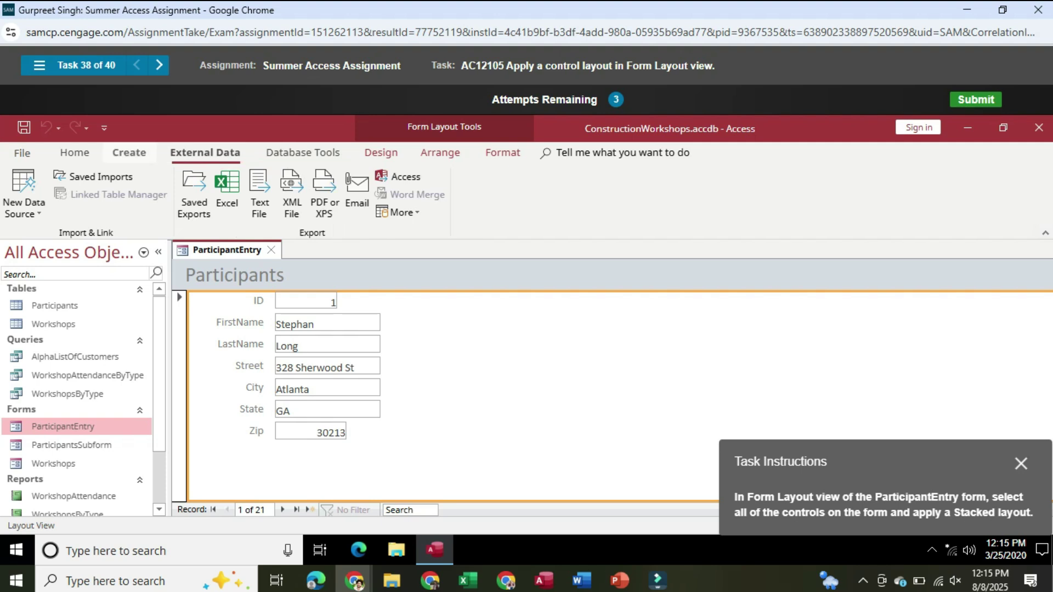
{"action": "left_click", "coordinate": [128, 153]}
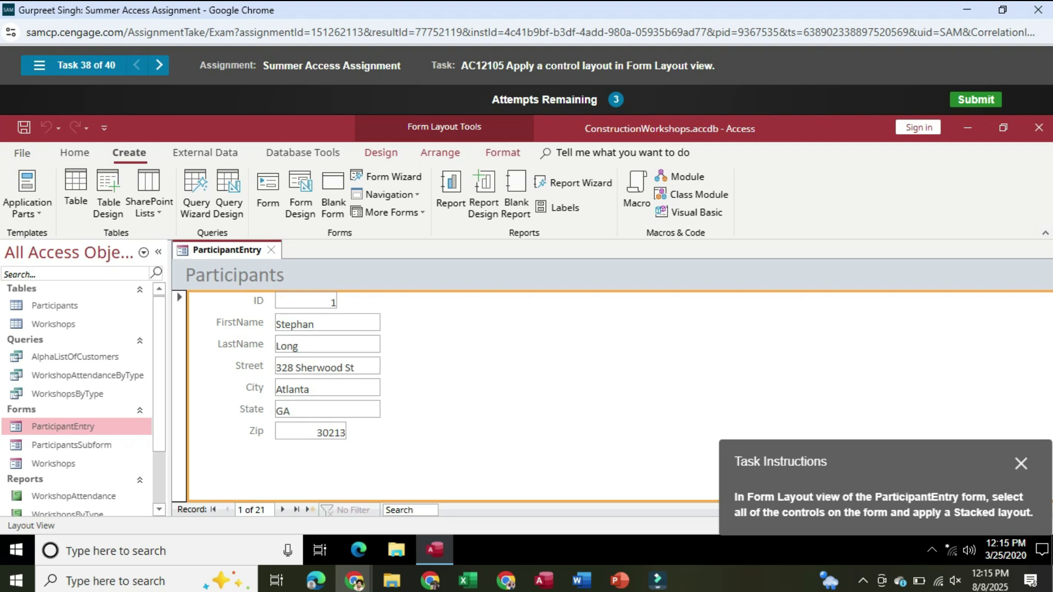
{"action": "left_click", "coordinate": [74, 153]}
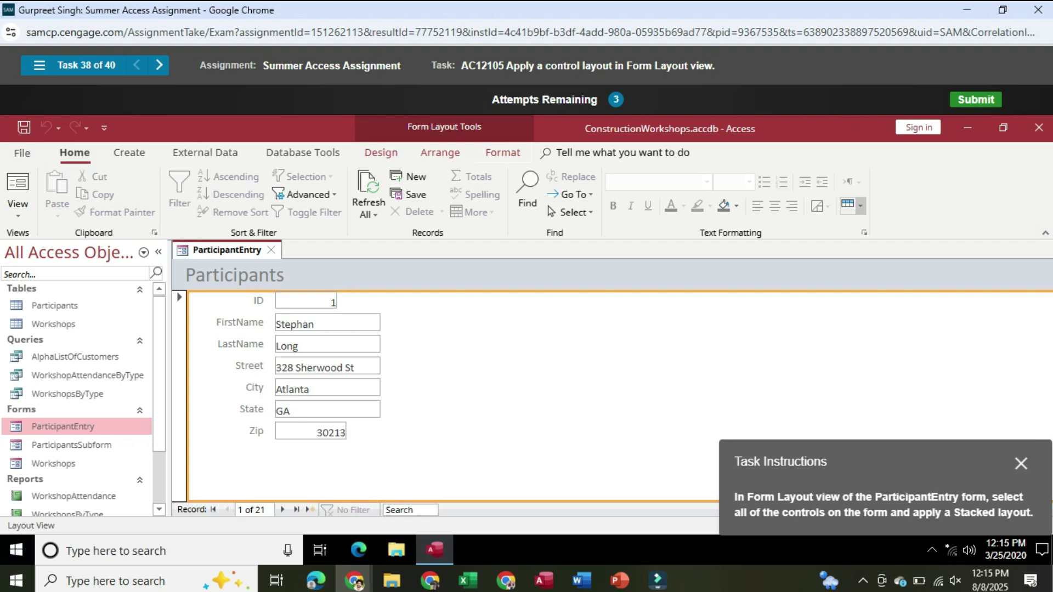
{"action": "left_click", "coordinate": [859, 205]}
{"action": "key", "text": "Escape"}
{"action": "left_click", "coordinate": [502, 153]}
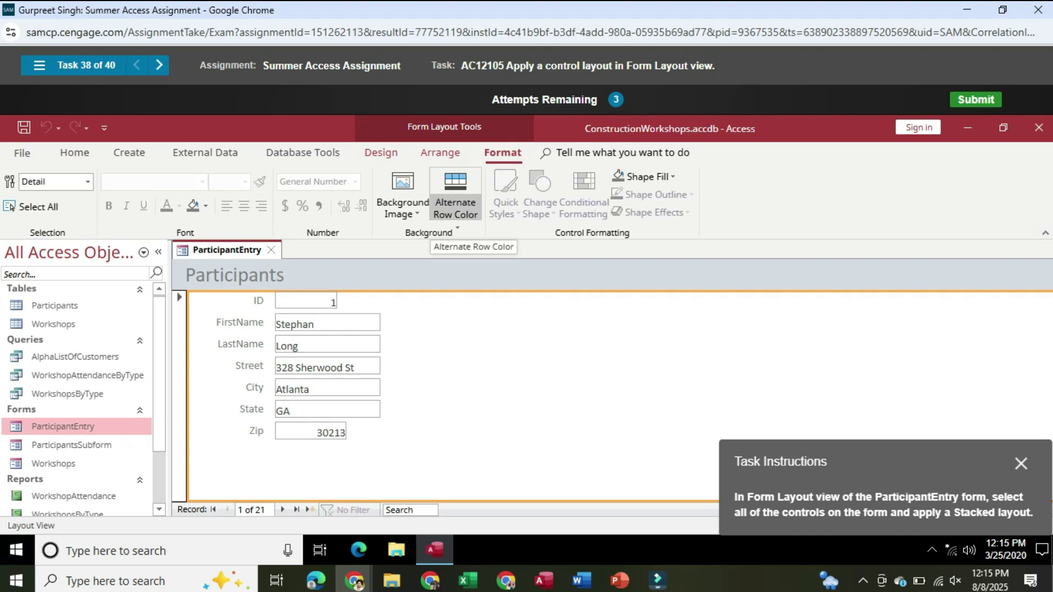
{"action": "left_click", "coordinate": [455, 194]}
{"action": "left_click", "coordinate": [402, 203]}
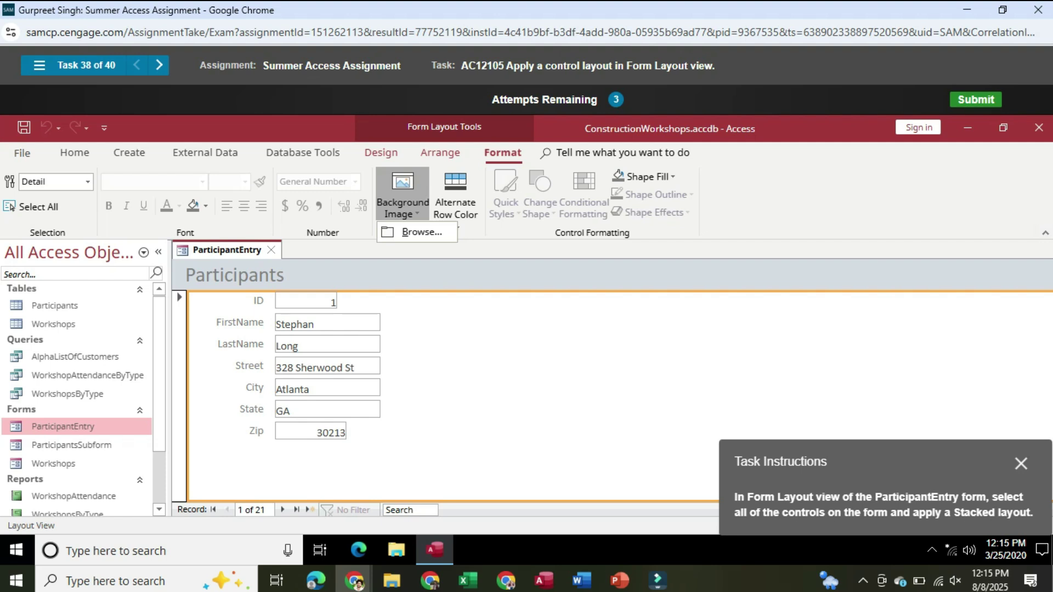
Step: Try to apply a Stacked layout with only the Participants title of the ParticipantEntry form selected, and retry the task
{"action": "left_click", "coordinate": [441, 153]}
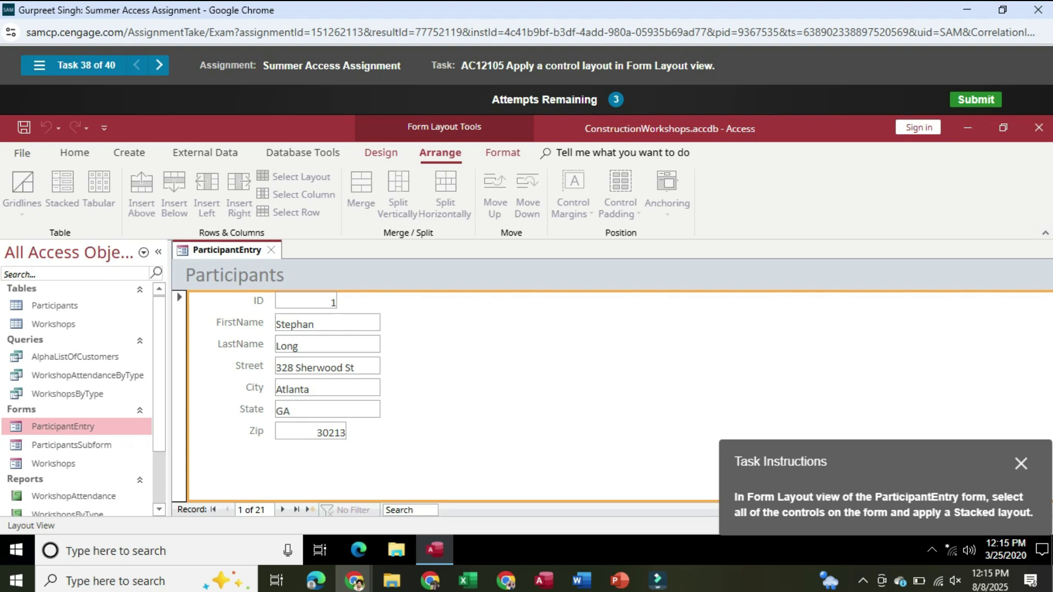
{"action": "left_click", "coordinate": [306, 301]}
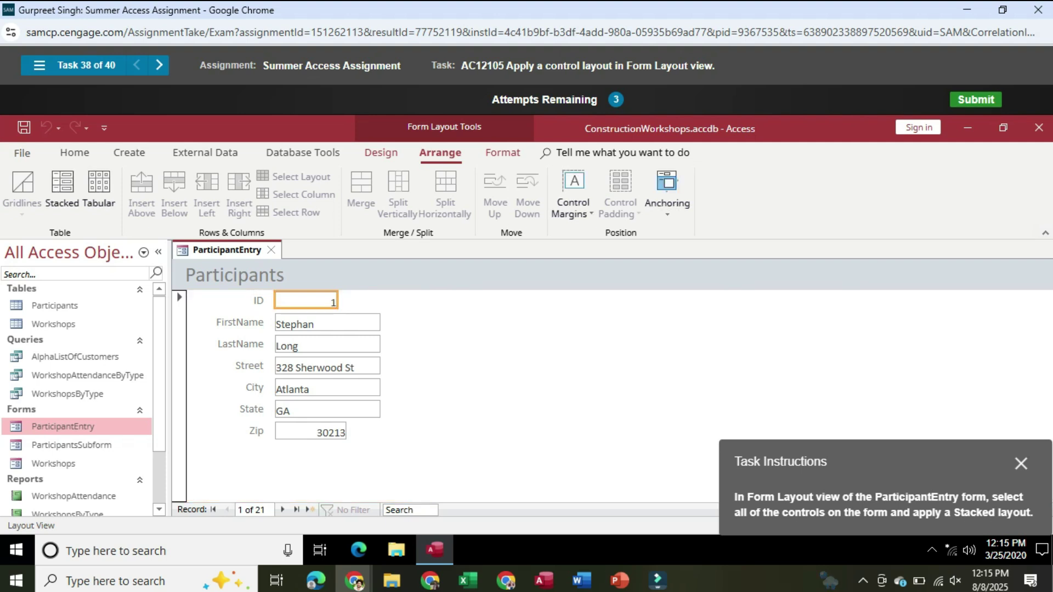
{"action": "left_click", "coordinate": [179, 396]}
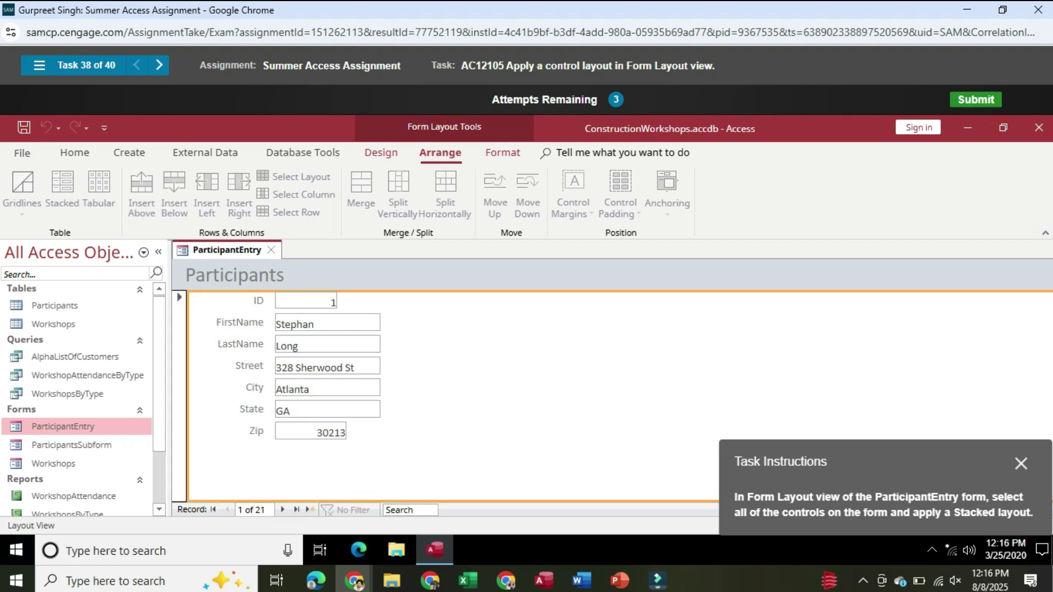
{"action": "left_click", "coordinate": [241, 274]}
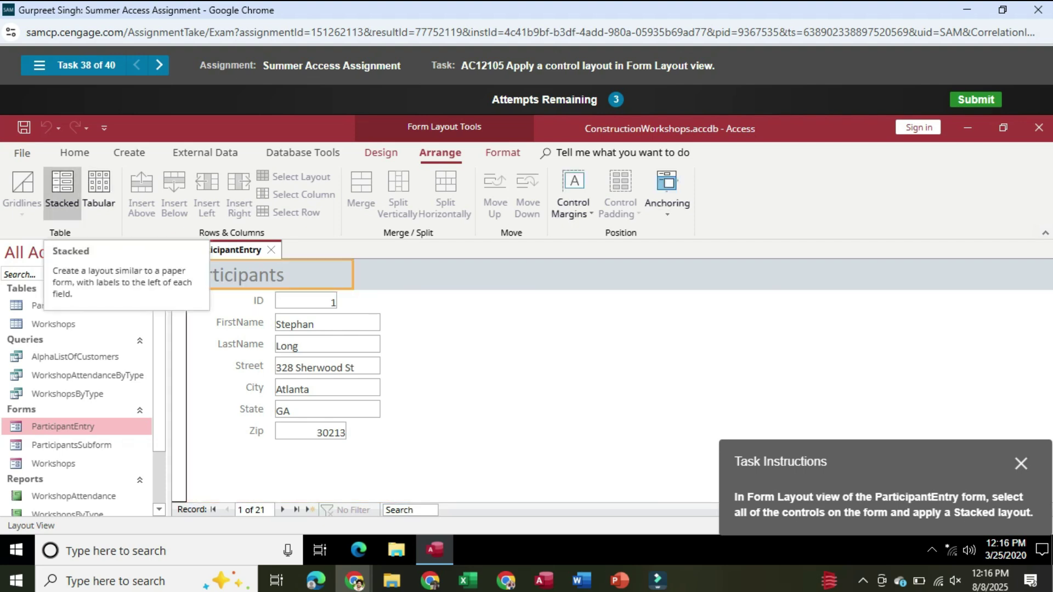
{"action": "left_click", "coordinate": [61, 190]}
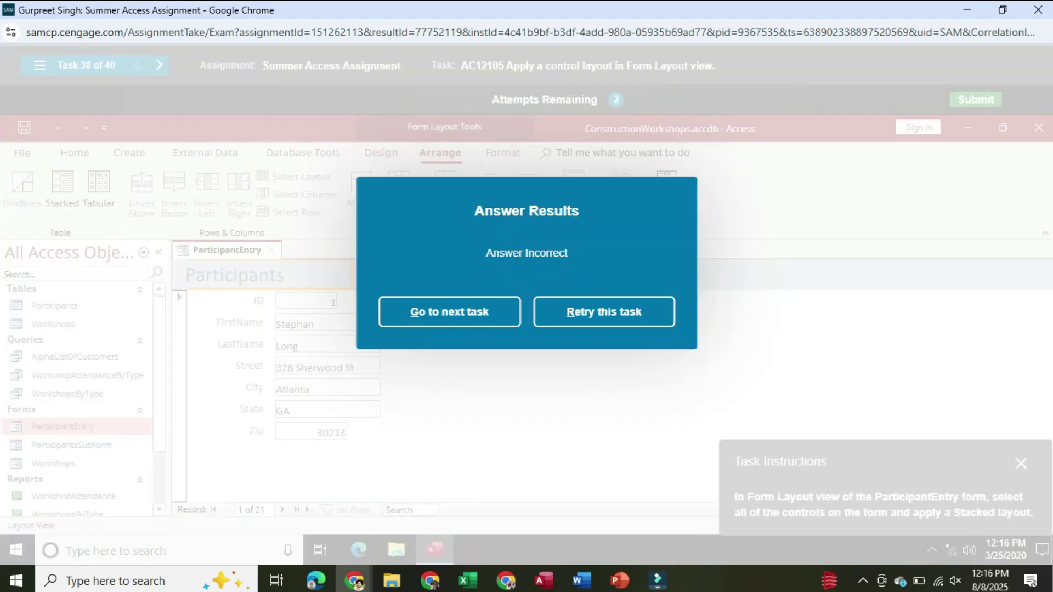
{"action": "left_click", "coordinate": [603, 311]}
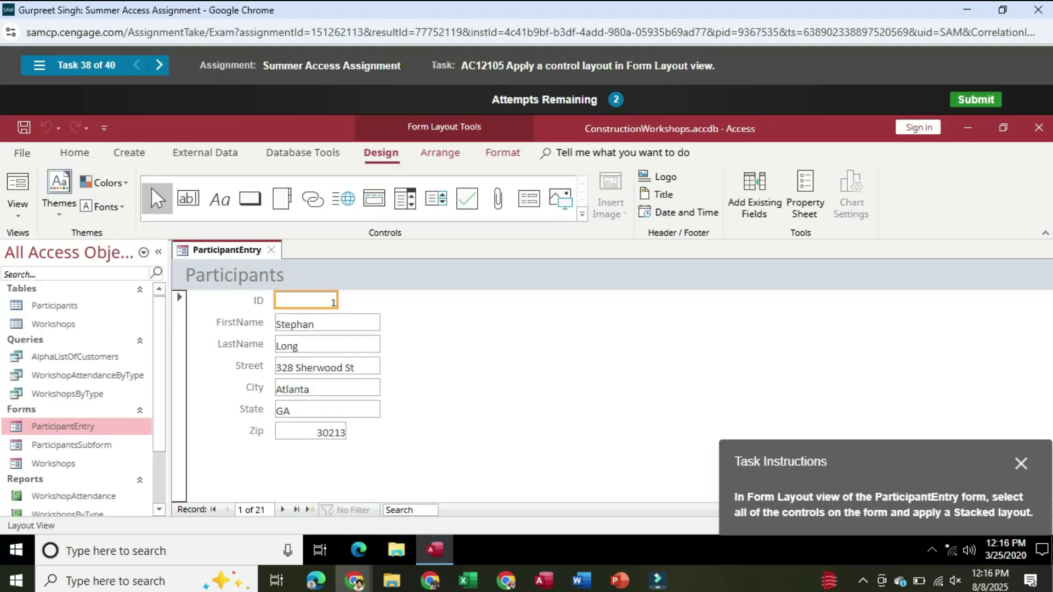
Step: Try to apply a Stacked layout to the form title together with all labels and text boxes from ID to Zip
{"action": "left_click", "coordinate": [257, 300], "text": "shift"}
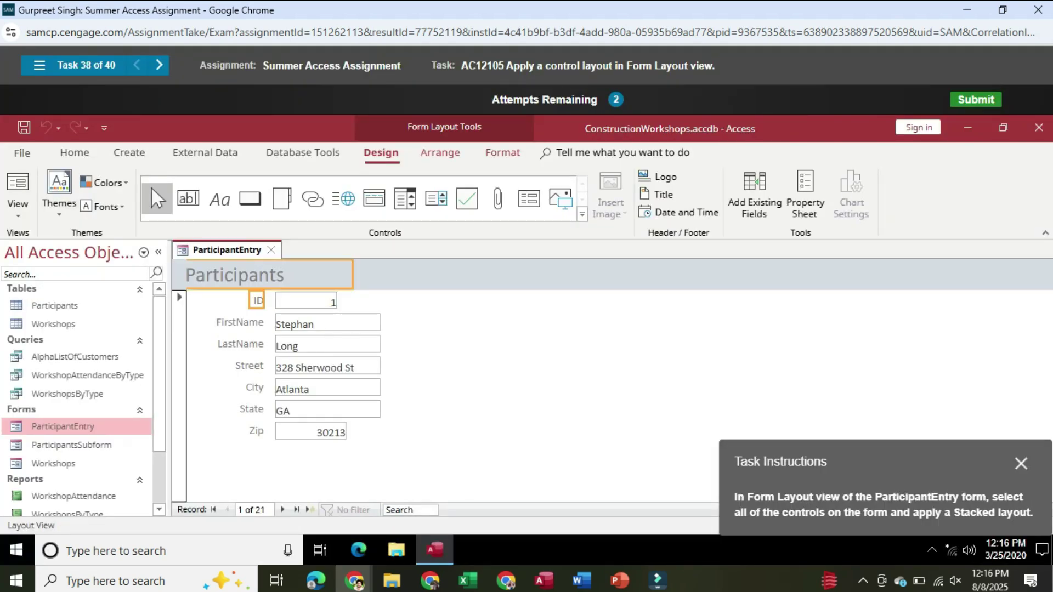
{"action": "left_click", "coordinate": [306, 301], "text": "shift"}
{"action": "left_click", "coordinate": [236, 322], "text": "shift"}
{"action": "left_click", "coordinate": [327, 323], "text": "shift"}
{"action": "left_click", "coordinate": [326, 344], "text": "shift"}
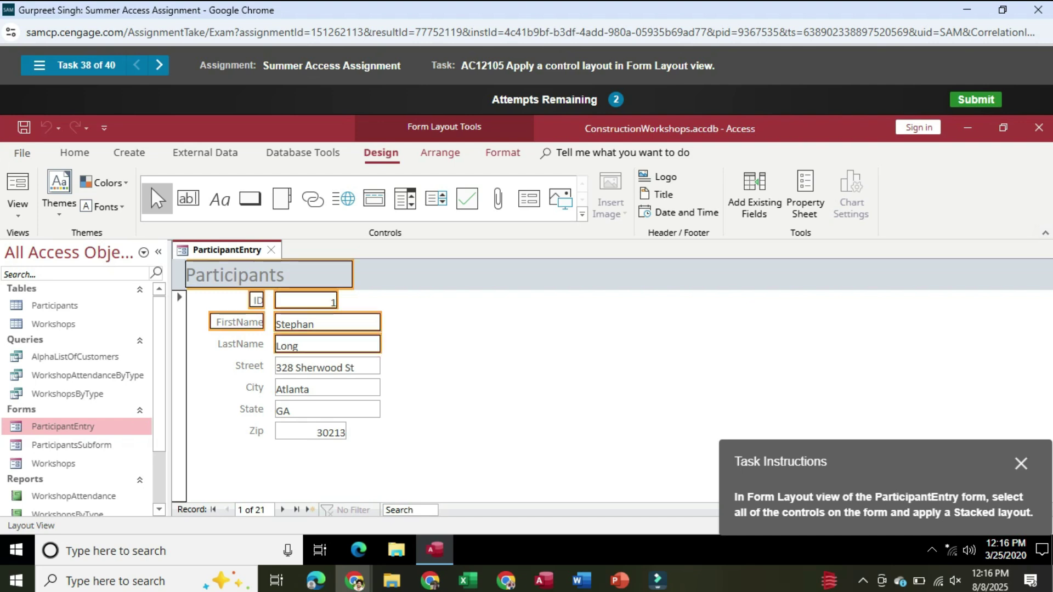
{"action": "left_click", "coordinate": [237, 344], "text": "shift"}
{"action": "left_click", "coordinate": [247, 365], "text": "shift"}
{"action": "left_click", "coordinate": [327, 366], "text": "shift"}
{"action": "left_click", "coordinate": [326, 389], "text": "shift"}
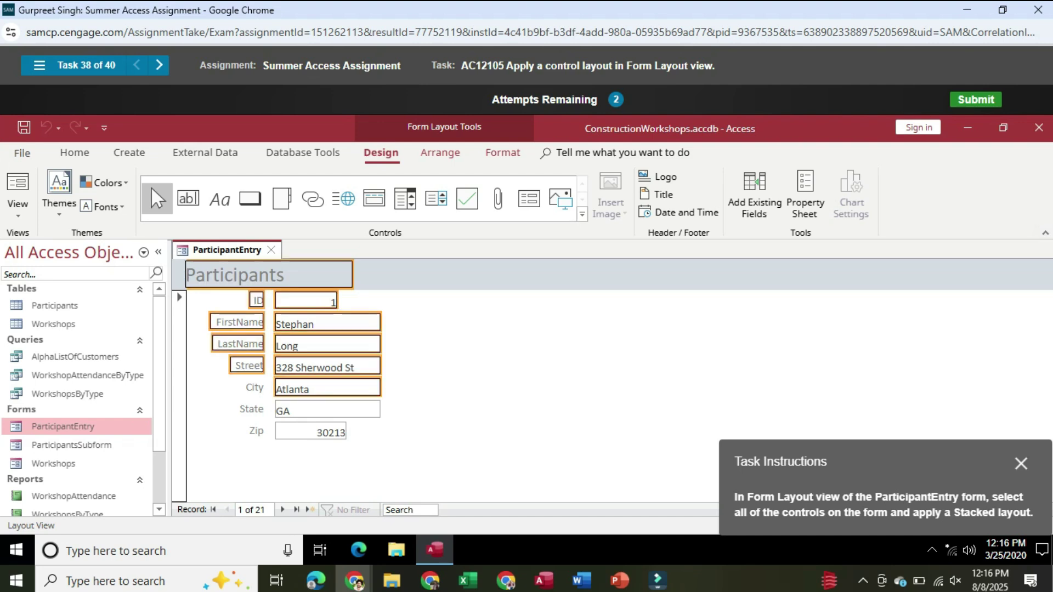
{"action": "left_click", "coordinate": [254, 387], "text": "shift"}
{"action": "left_click", "coordinate": [251, 409], "text": "shift"}
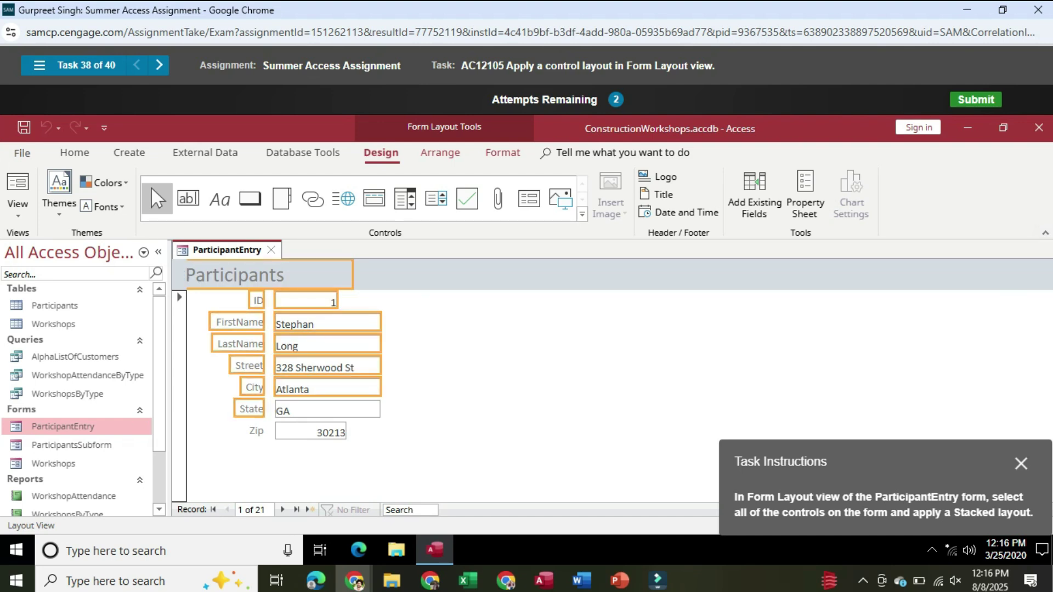
{"action": "left_click", "coordinate": [327, 410], "text": "shift"}
{"action": "left_click", "coordinate": [310, 432], "text": "shift"}
{"action": "left_click", "coordinate": [255, 430], "text": "shift"}
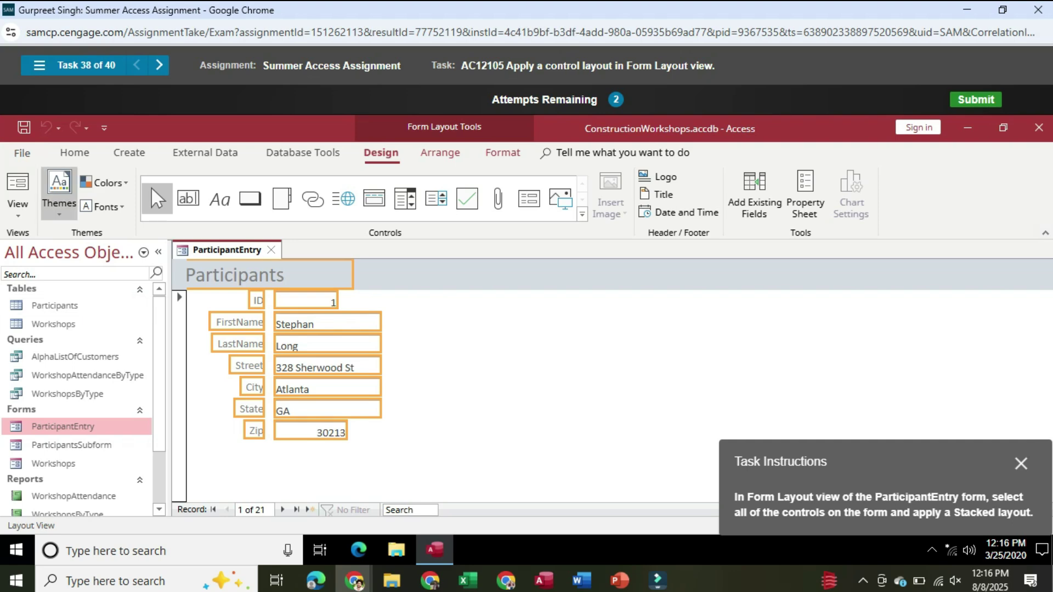
{"action": "left_click", "coordinate": [440, 152]}
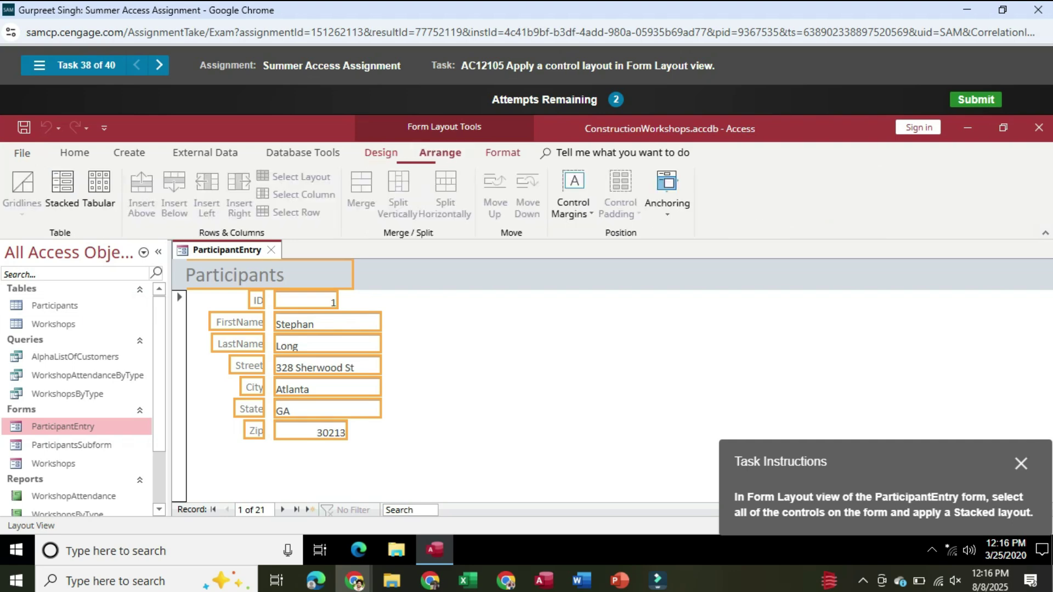
{"action": "left_click", "coordinate": [62, 189]}
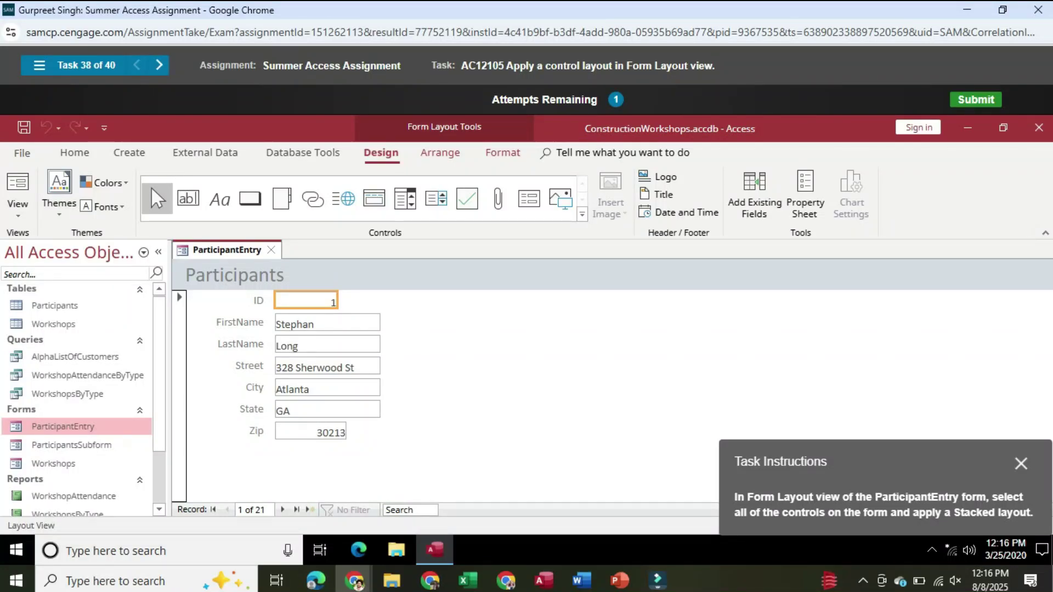
Step: Select only the text boxes from ID to Zip on the ParticipantEntry form and apply a Stacked layout to them
{"action": "left_click", "coordinate": [327, 323], "text": "shift"}
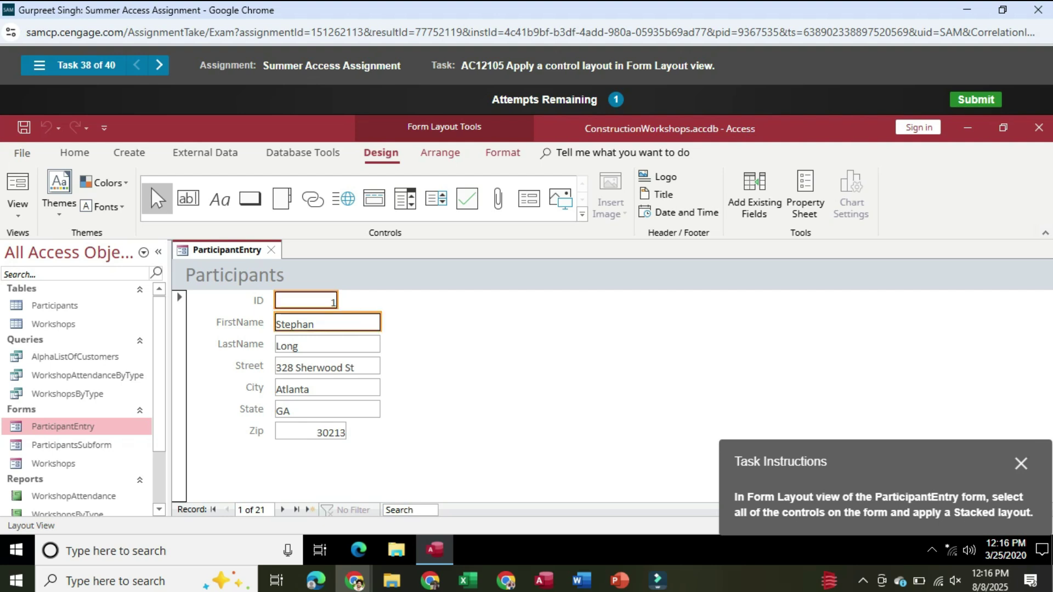
{"action": "left_click", "coordinate": [327, 344], "text": "shift"}
{"action": "left_click", "coordinate": [327, 366], "text": "shift"}
{"action": "left_click", "coordinate": [327, 387], "text": "shift"}
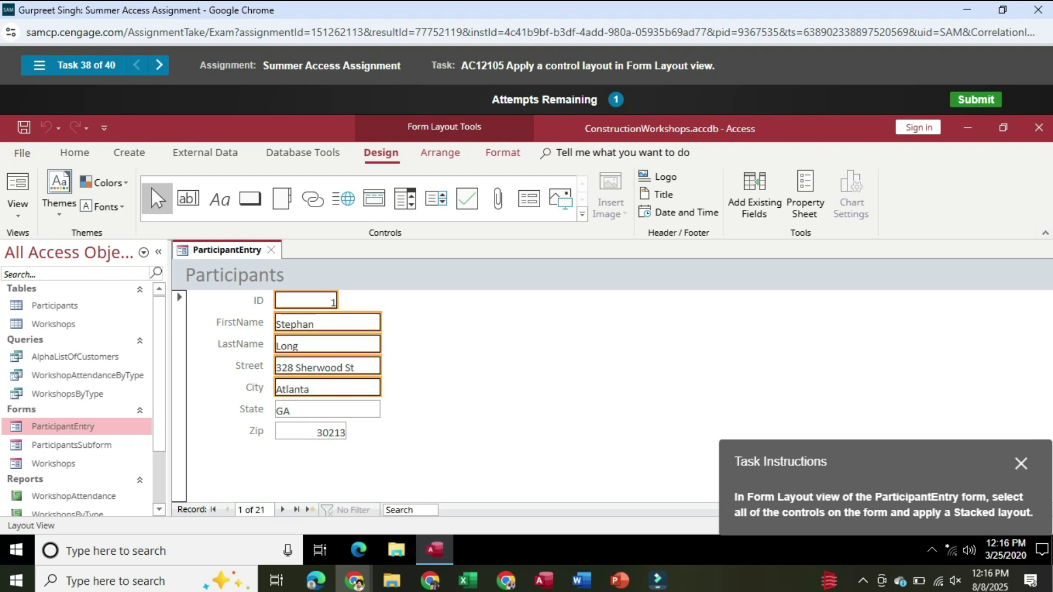
{"action": "left_click", "coordinate": [328, 409], "text": "shift"}
{"action": "left_click", "coordinate": [318, 432], "text": "shift"}
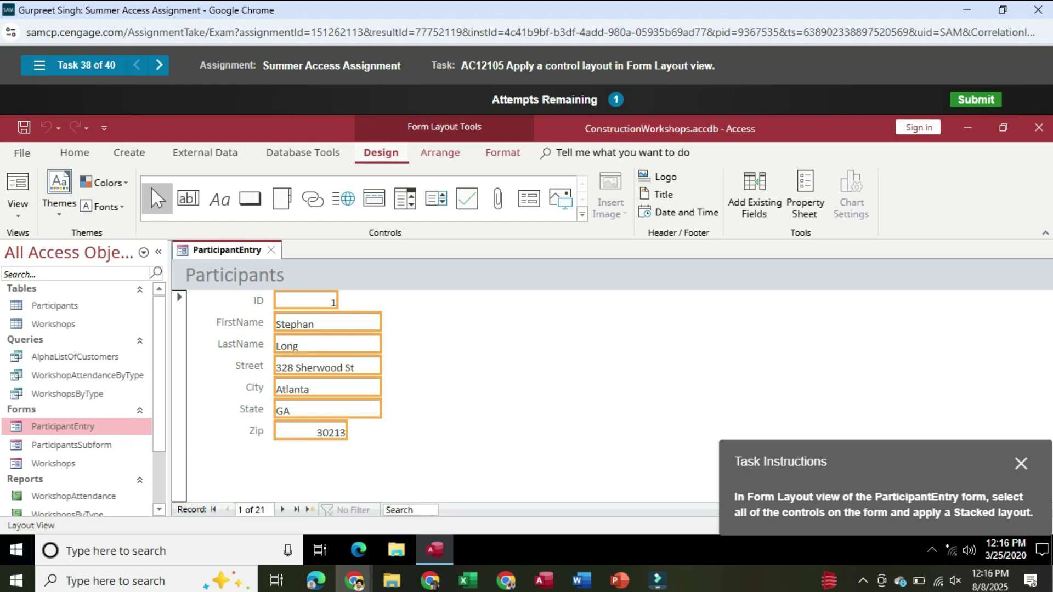
{"action": "left_click", "coordinate": [440, 153]}
{"action": "left_click", "coordinate": [62, 192]}
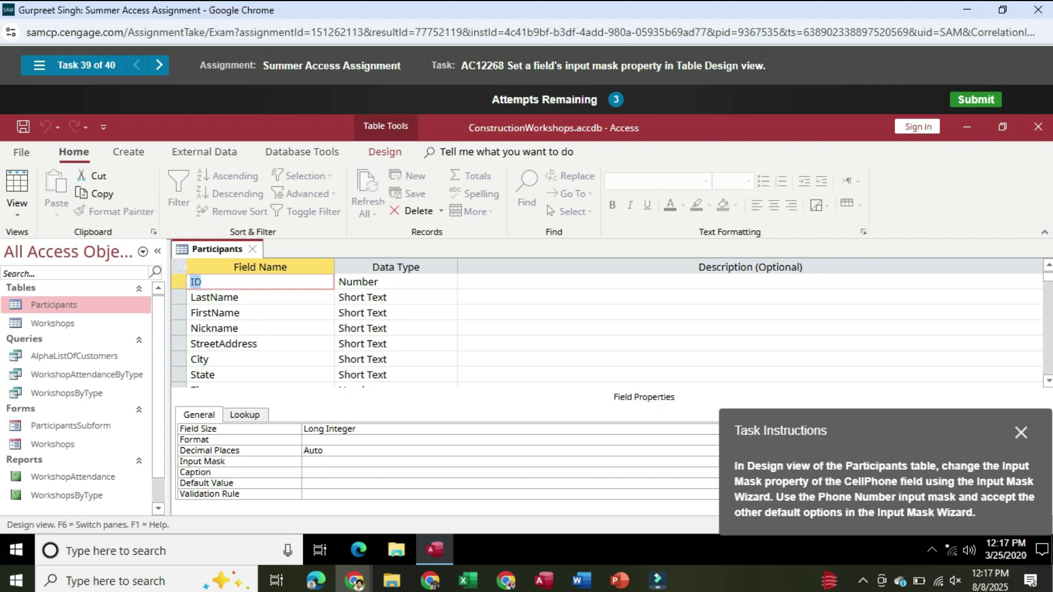
Step: Apply the Phone Number input mask to the CellPhone field of the Participants table, accepting the Input Mask Wizard's other default options
{"action": "scroll", "coordinate": [603, 323], "scroll_direction": "down", "scroll_amount": 2}
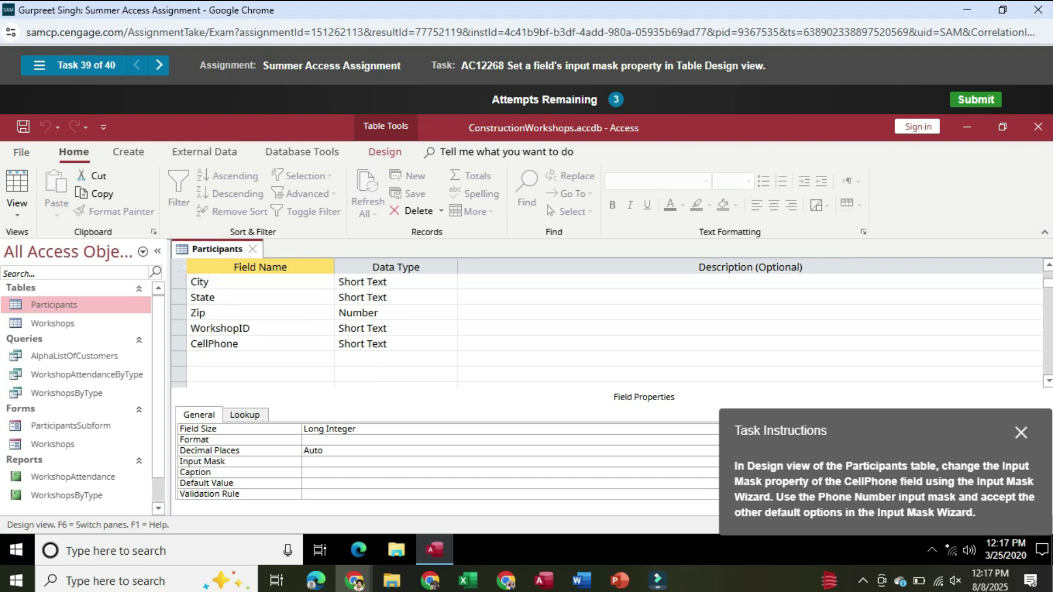
{"action": "left_click", "coordinate": [239, 343]}
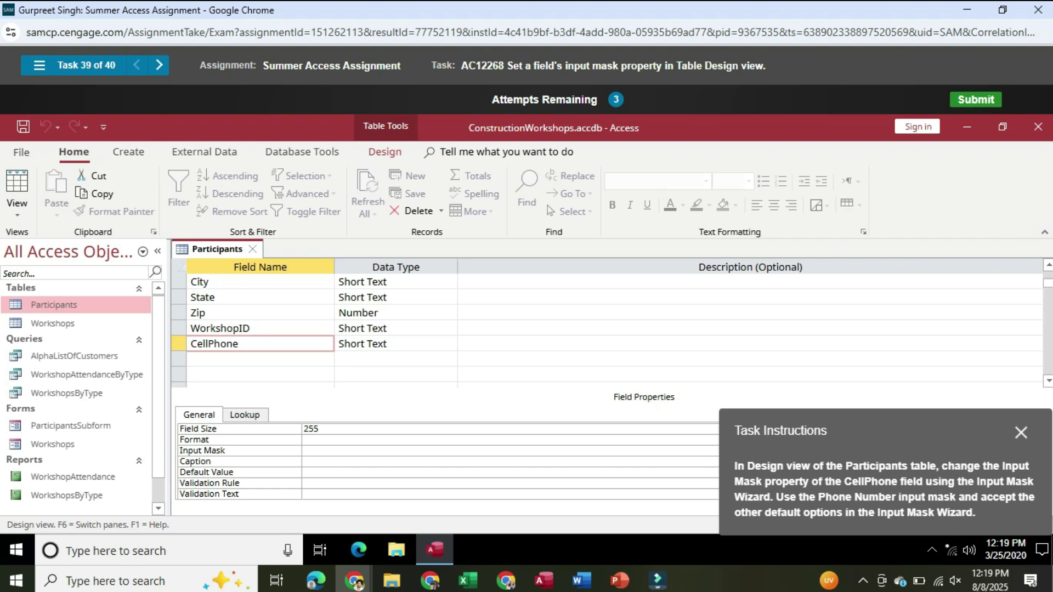
{"action": "left_click", "coordinate": [329, 450]}
{"action": "left_click_drag", "start_coordinate": [877, 431], "coordinate": [877, 250]}
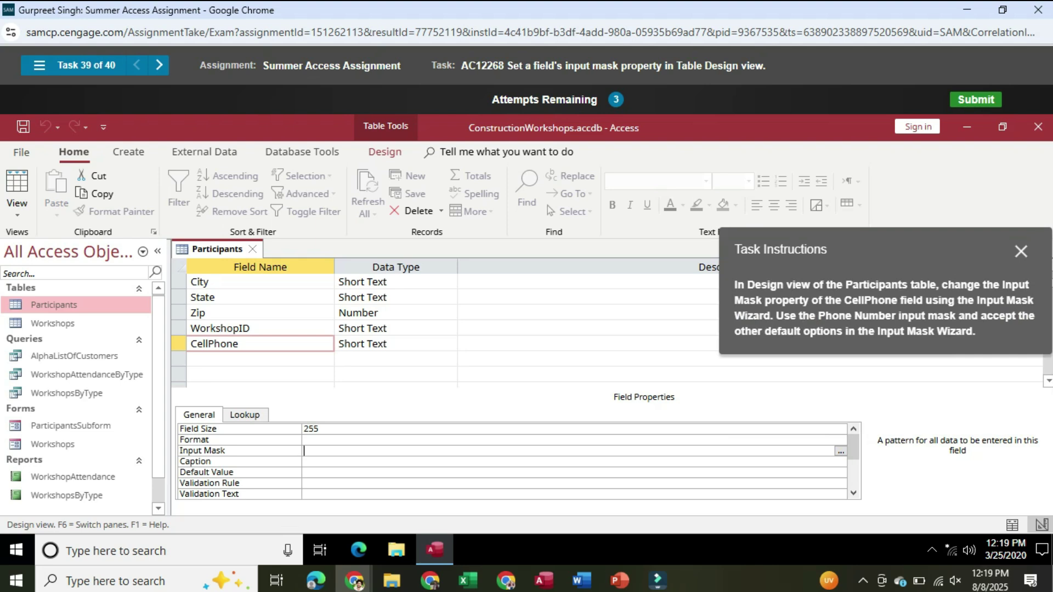
{"action": "left_click", "coordinate": [841, 451]}
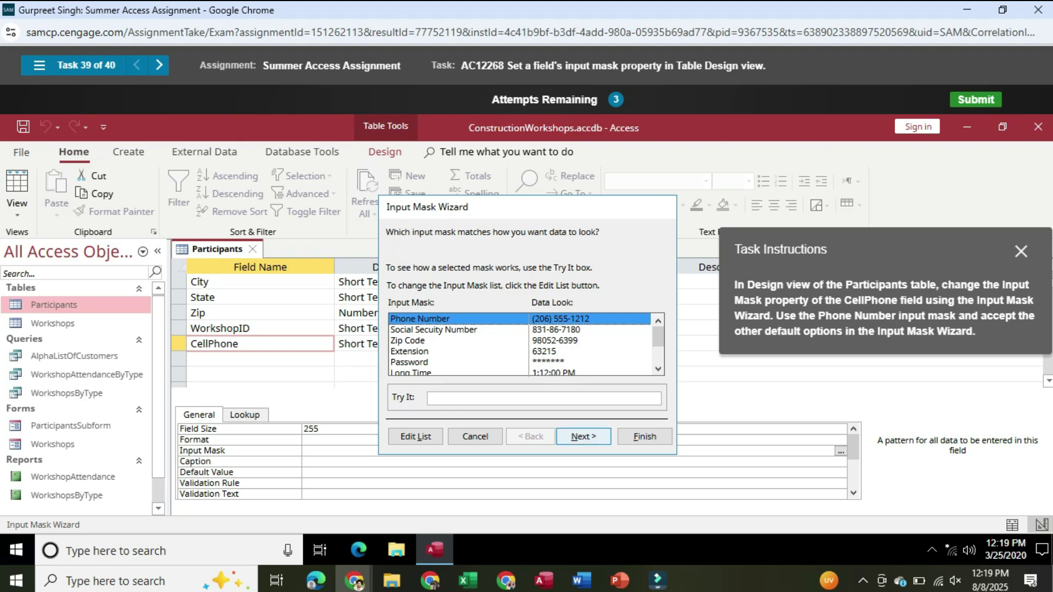
{"action": "left_click", "coordinate": [582, 436]}
{"action": "left_click", "coordinate": [582, 437]}
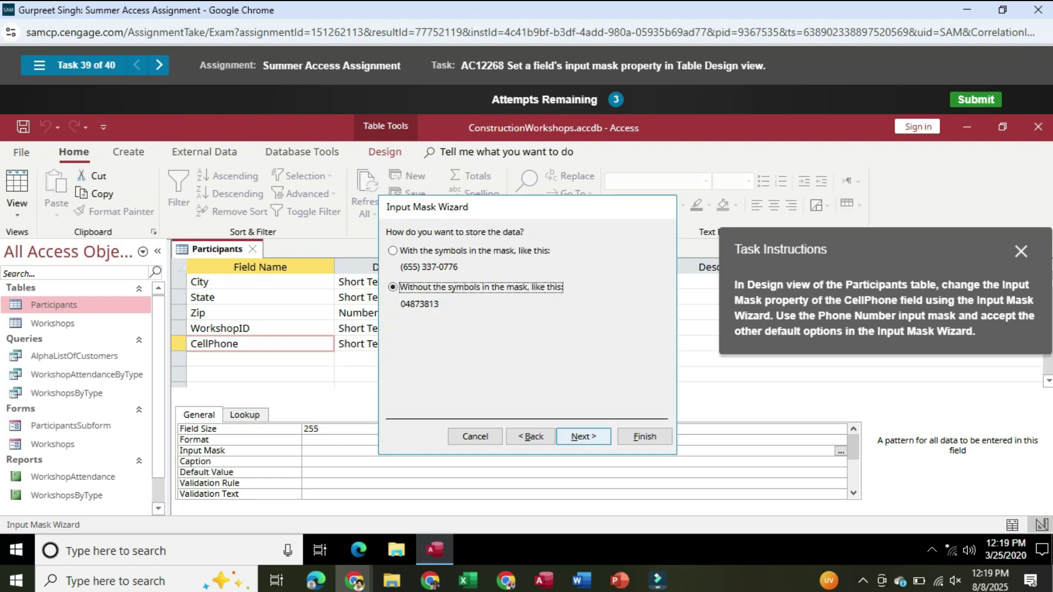
{"action": "left_click", "coordinate": [583, 437]}
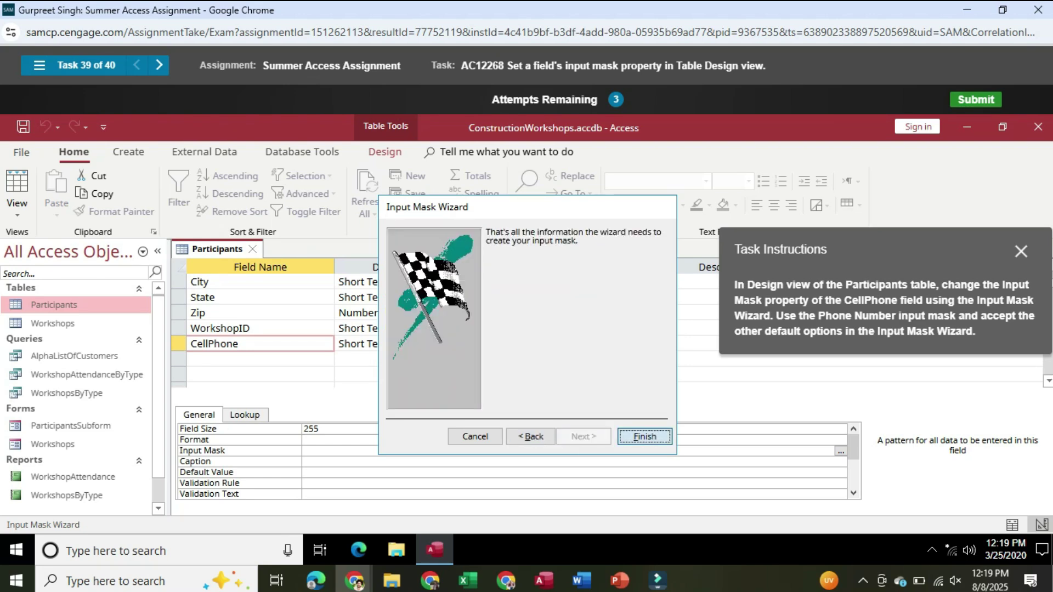
{"action": "left_click", "coordinate": [644, 436]}
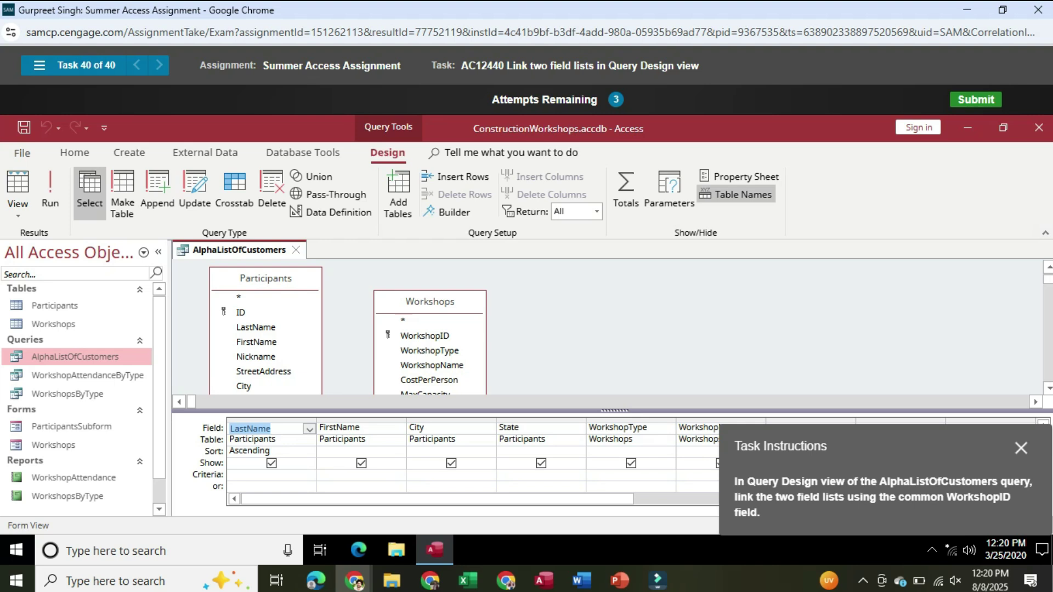
Step: Link the Participants and Workshops field lists in the AlphaListOfCustomers query on their common WorkshopID field
{"action": "scroll", "coordinate": [263, 348], "scroll_direction": "down", "scroll_amount": 1}
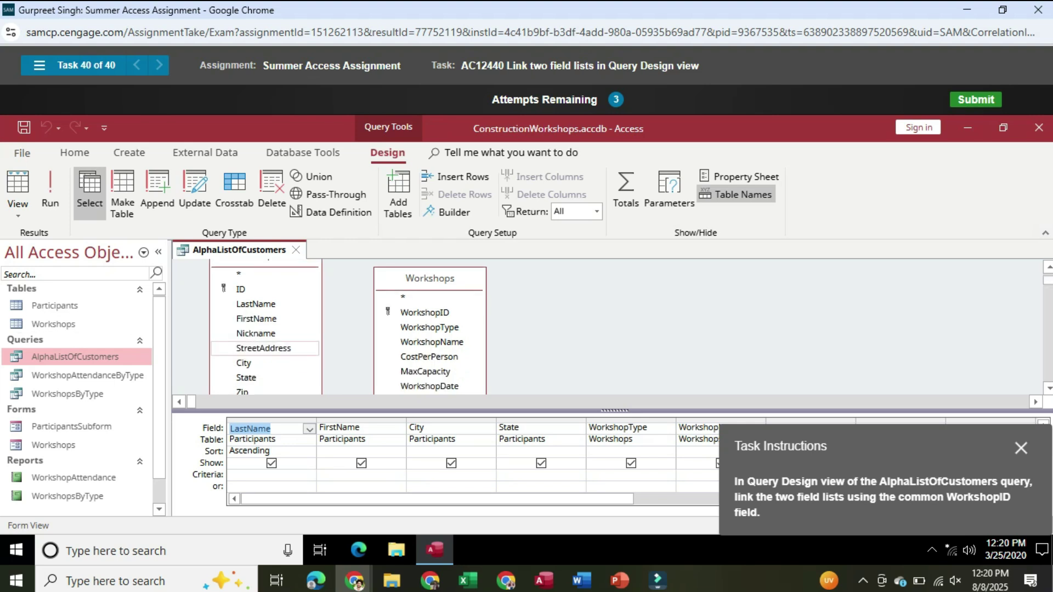
{"action": "scroll", "coordinate": [263, 347], "scroll_direction": "down", "scroll_amount": 1}
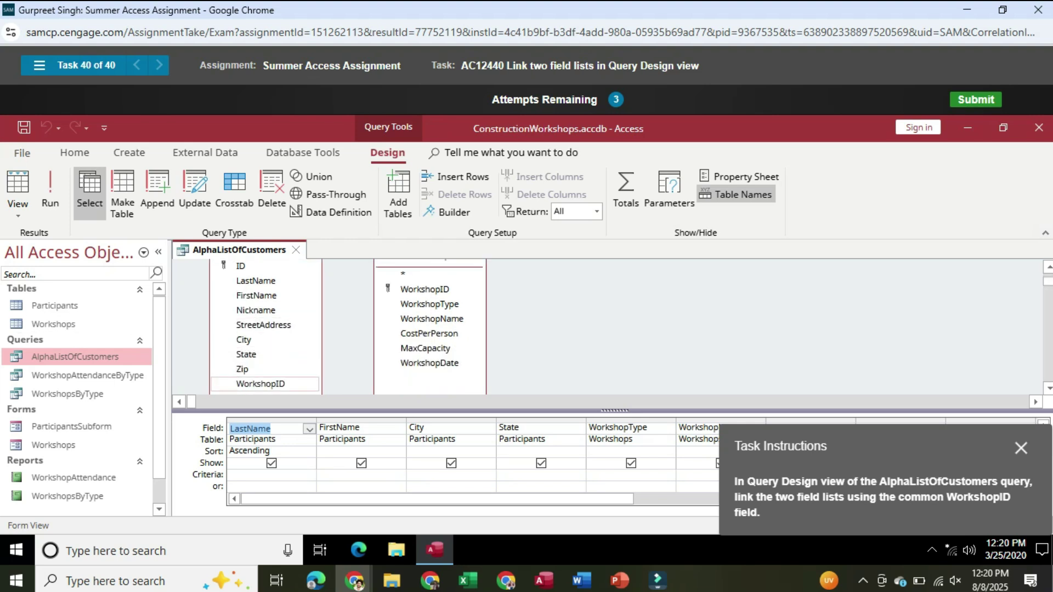
{"action": "left_click", "coordinate": [260, 384]}
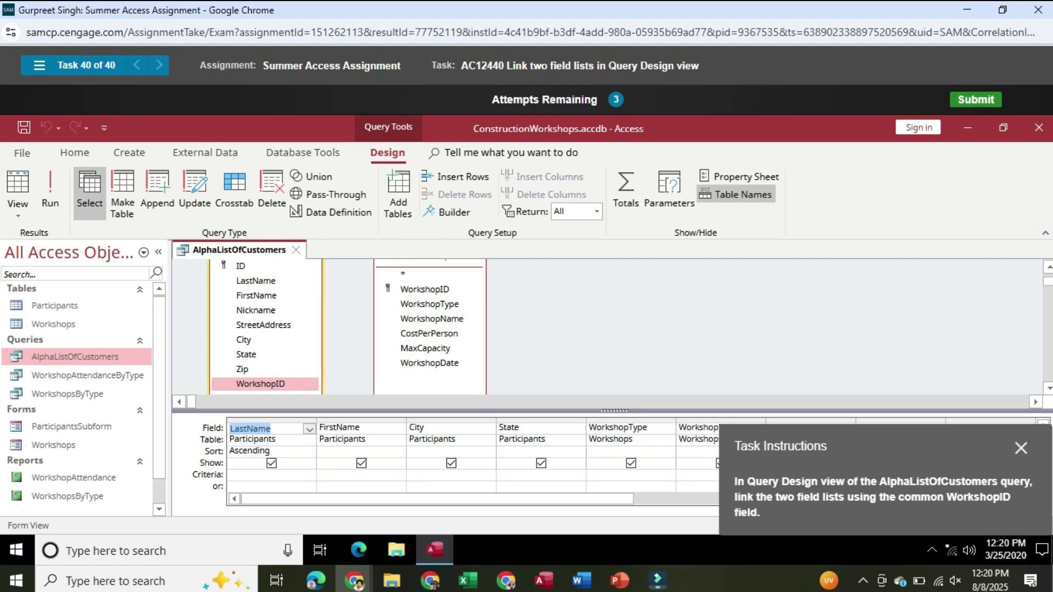
{"action": "left_click_drag", "start_coordinate": [261, 384], "coordinate": [424, 289]}
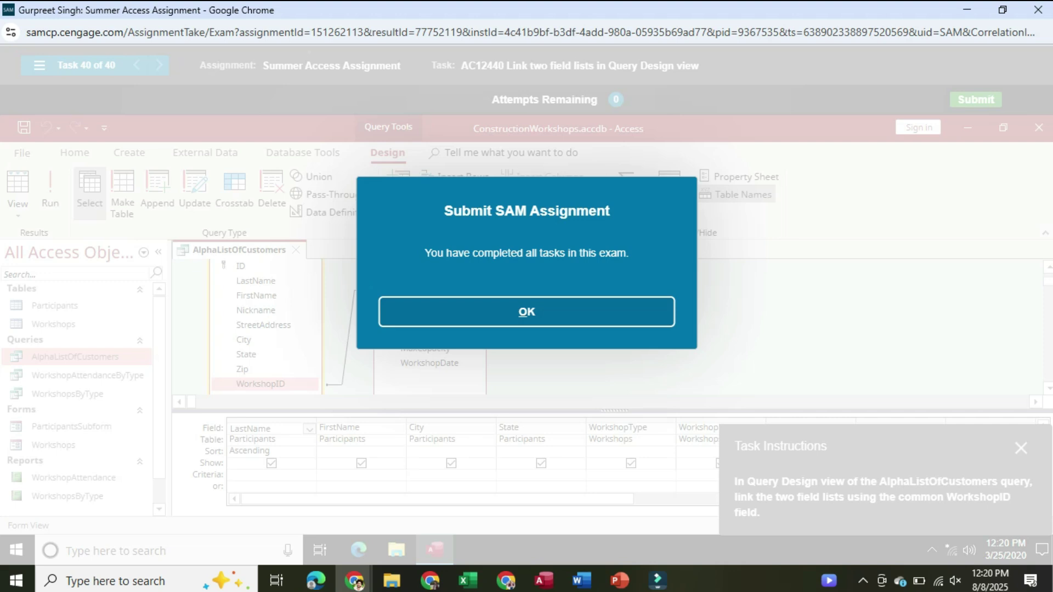
Step: Acknowledge the assignment's completion, view the Exam Study Guide report and maximize its window
{"action": "key", "text": "Return"}
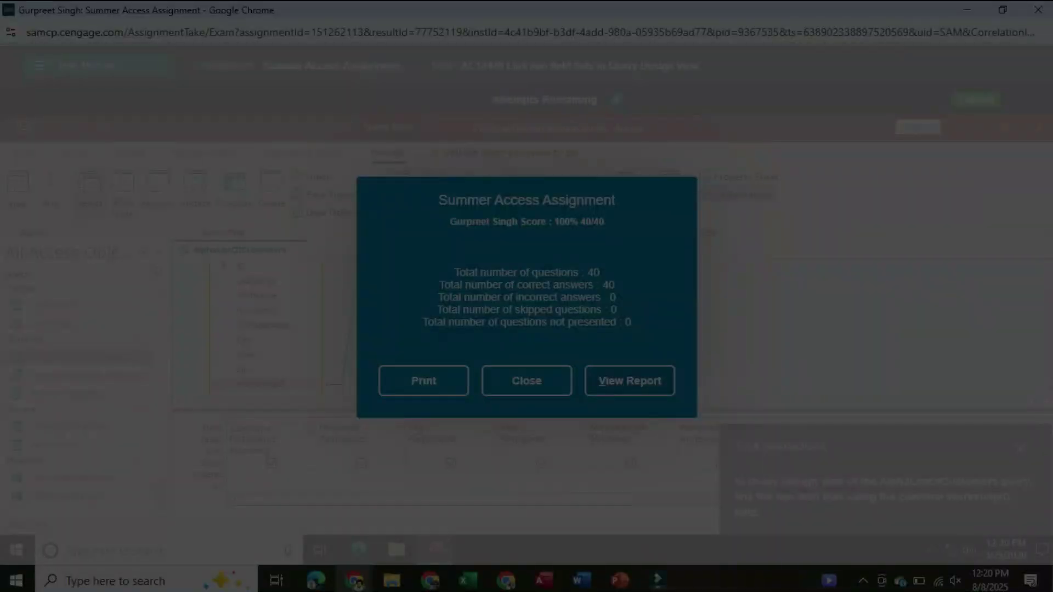
{"action": "key", "text": "Return"}
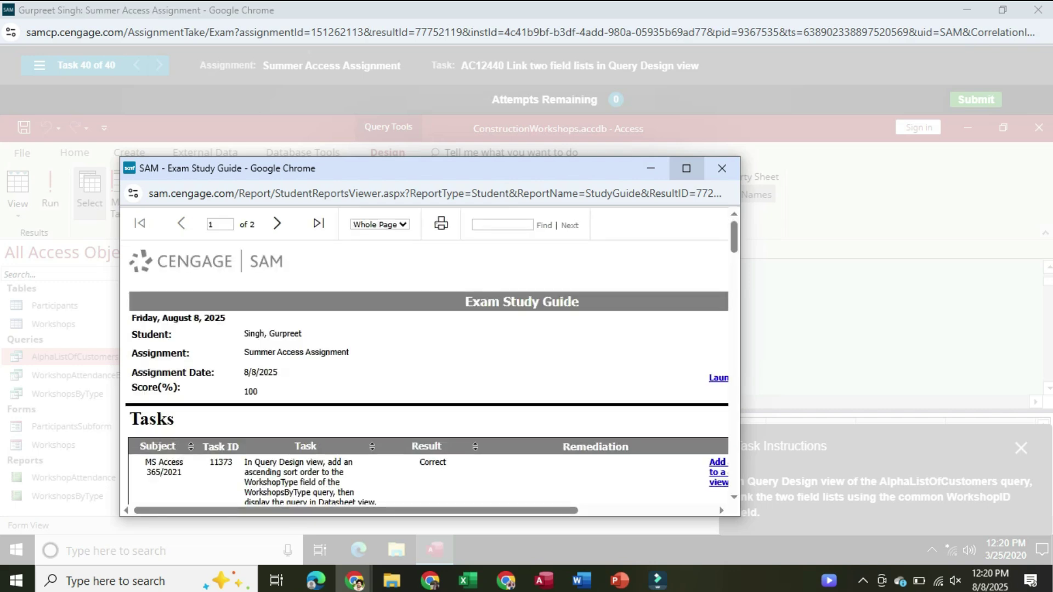
{"action": "left_click", "coordinate": [686, 169]}
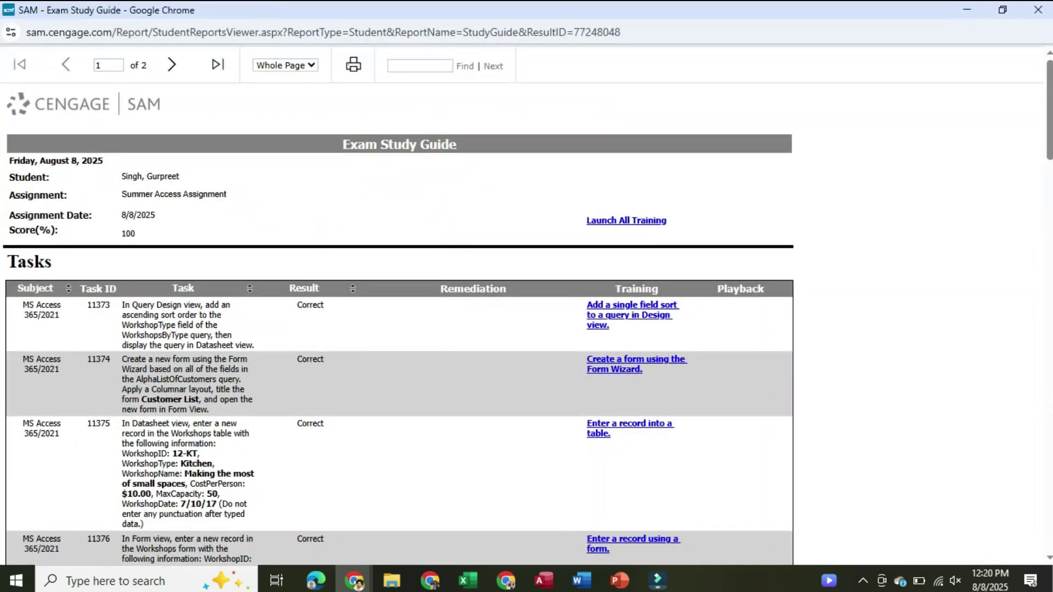